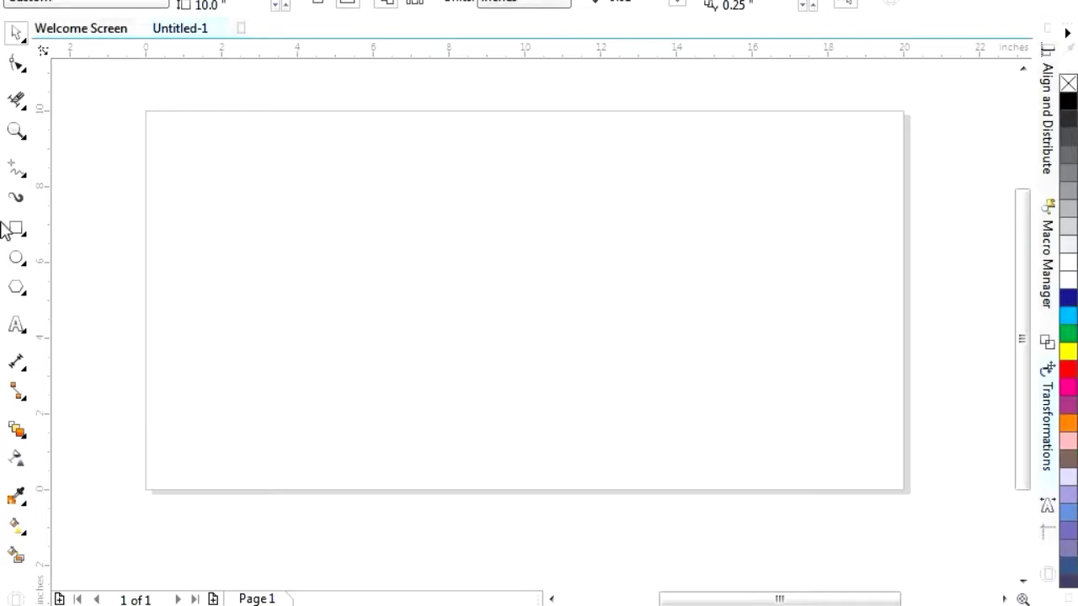
- Draw a circle about 3.3 inches across in the page's left part and convert it to an arc ending at 180°
left_click(16, 257)
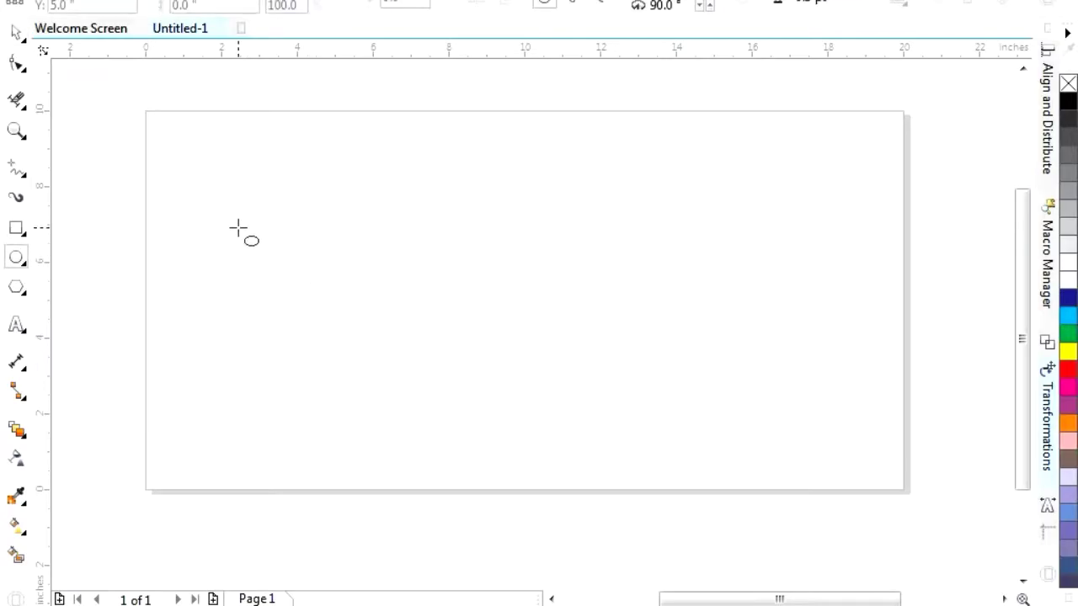
left_click_drag(236, 224, 349, 367)
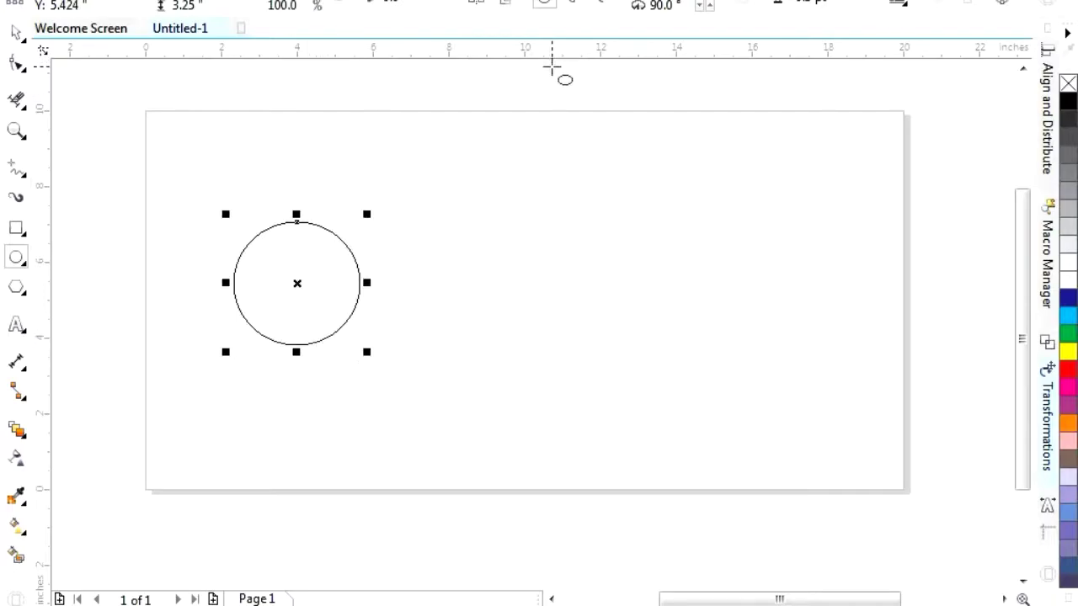
left_click(605, 5)
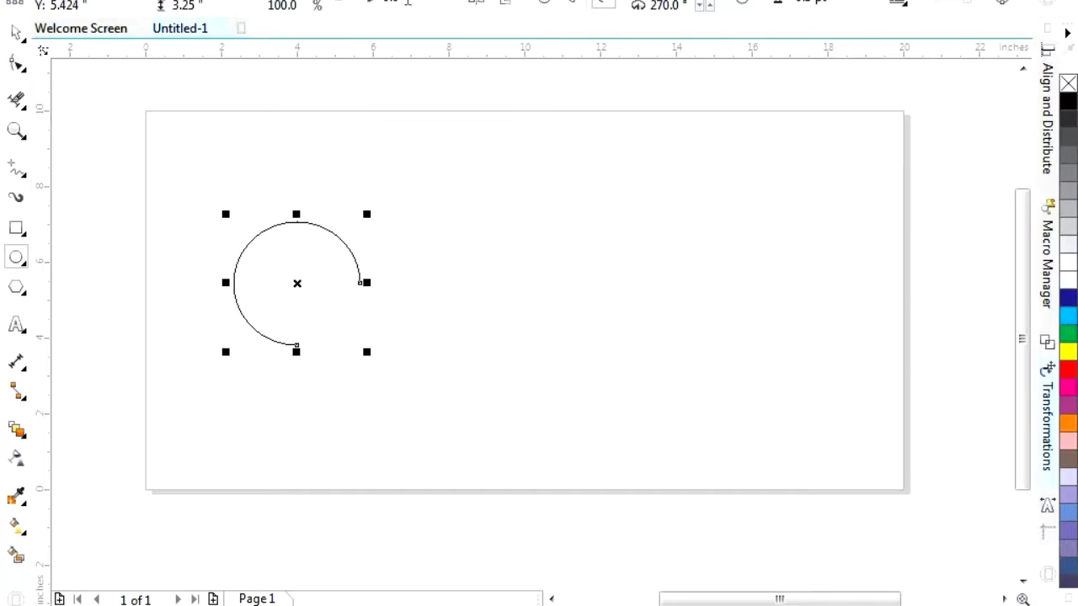
double_click(663, 7)
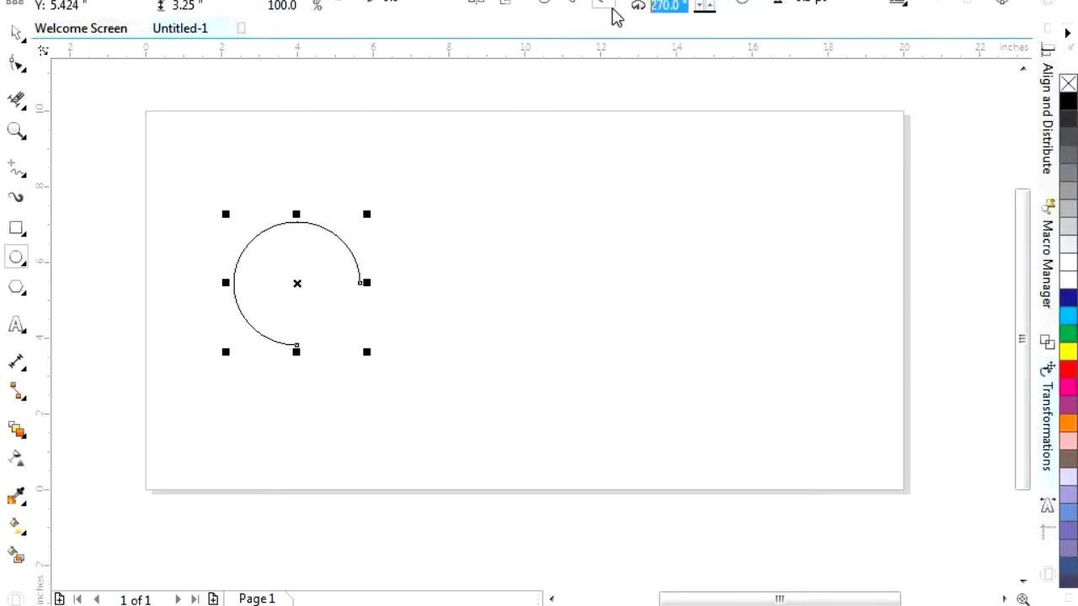
type("180")
key("Return")
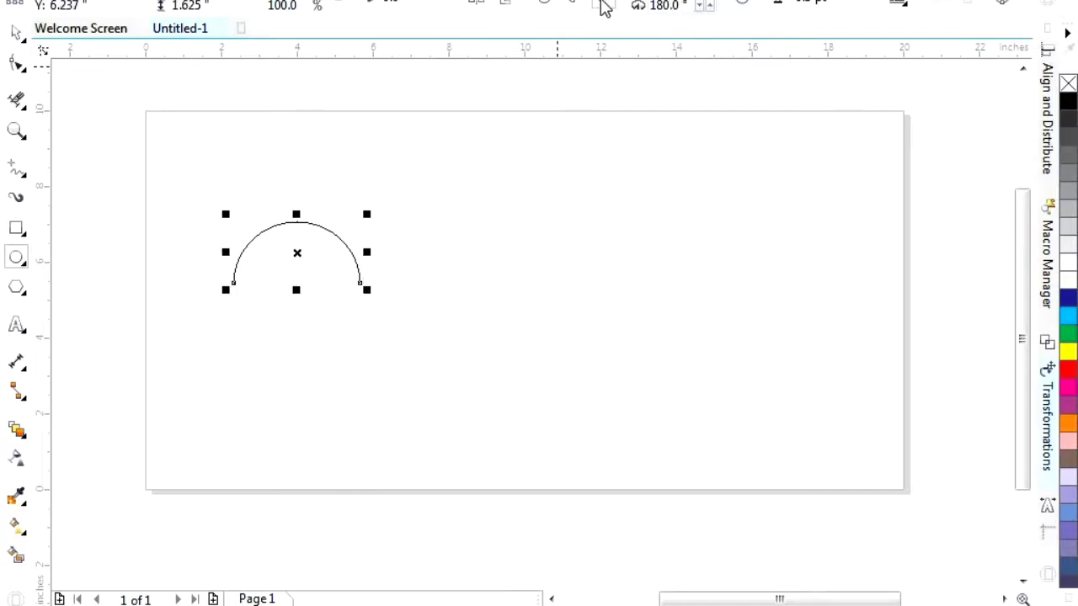
- Give the arc a 4 pt outline and rotate it a quarter turn so that its open side faces left
left_click(861, 5)
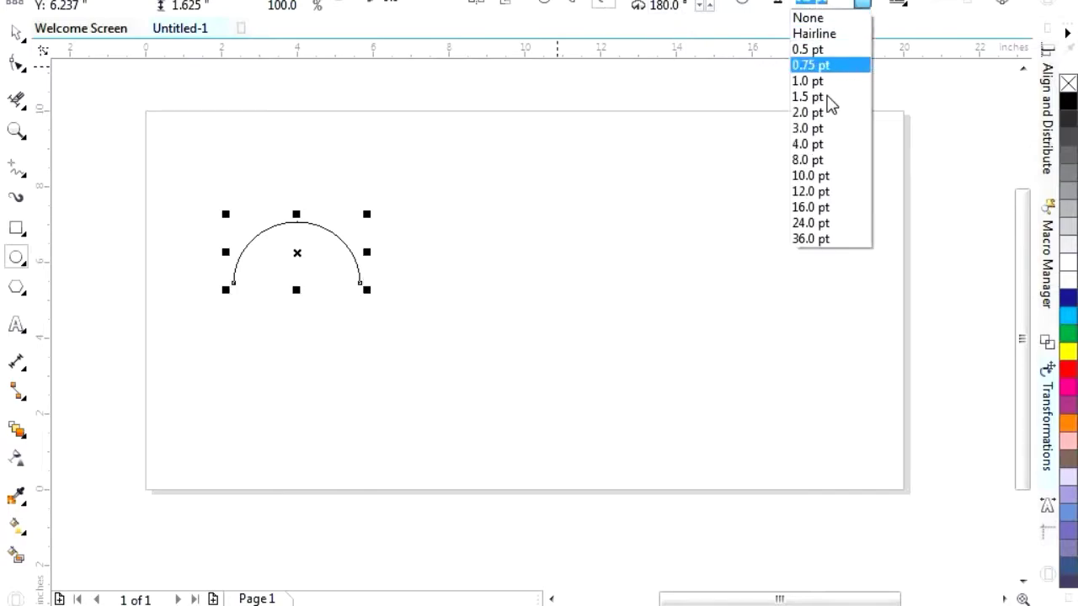
left_click(834, 144)
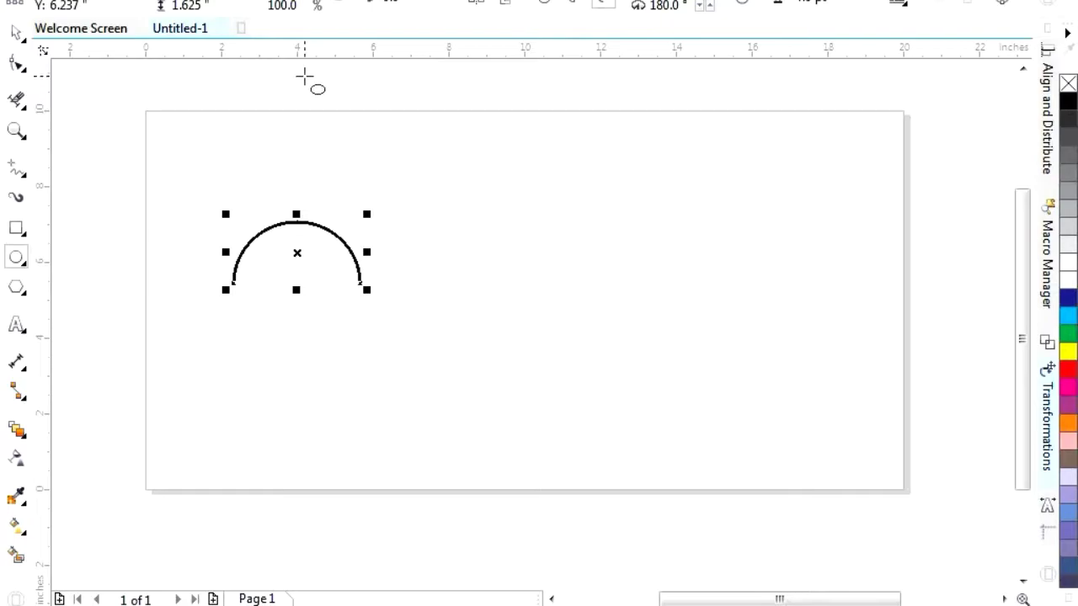
left_click(507, 5)
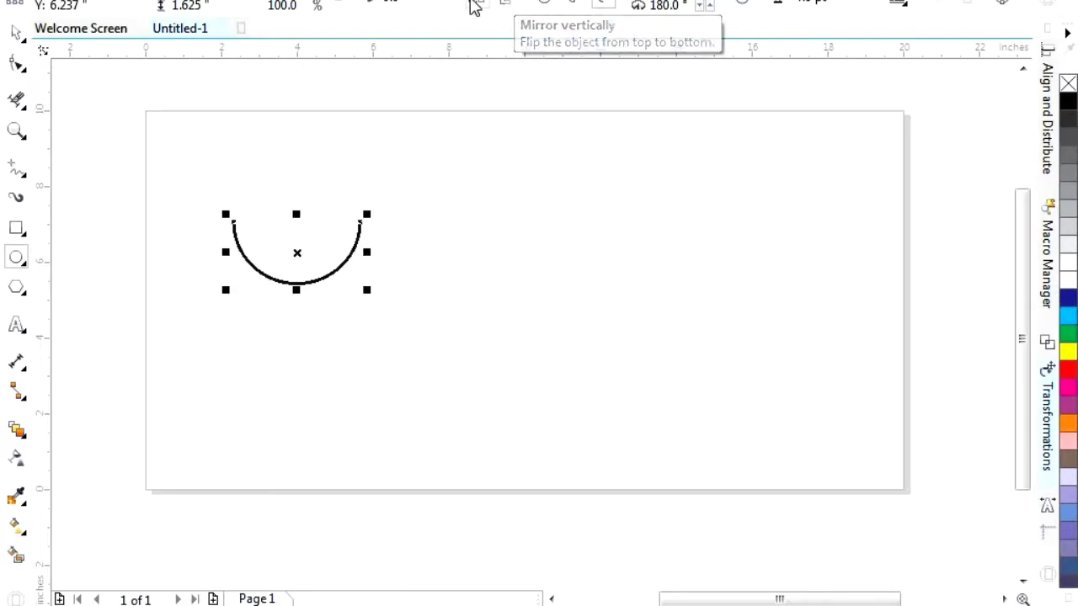
left_click(512, 6)
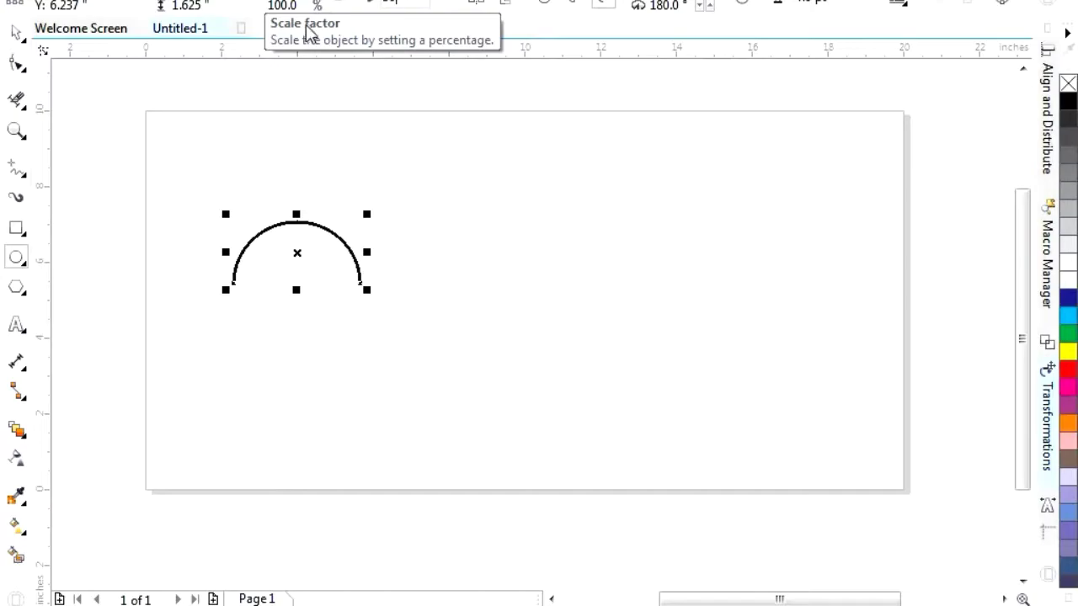
left_click(17, 32)
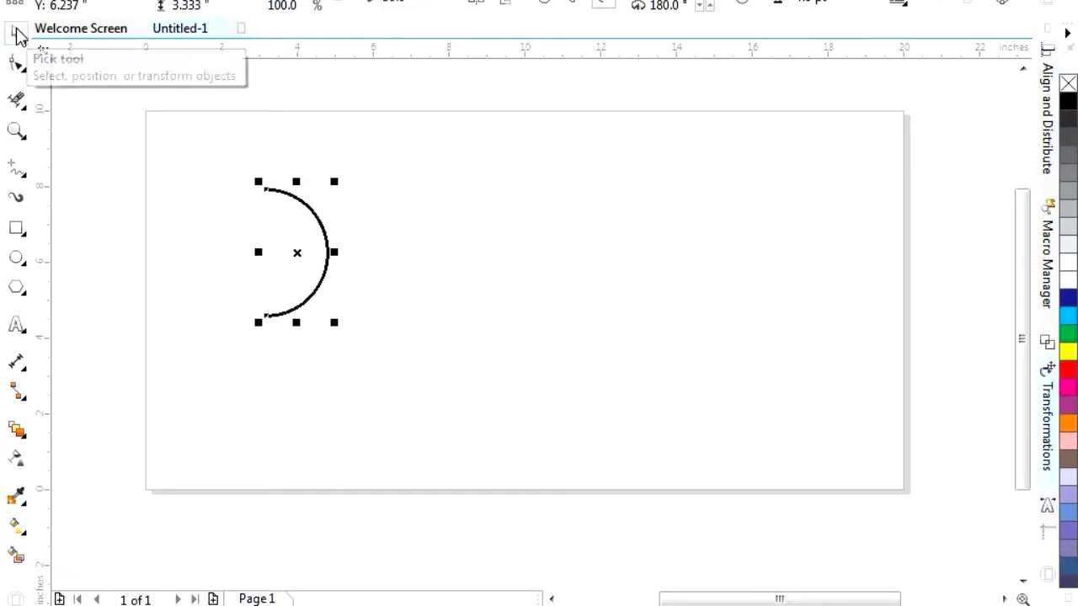
- Add the text "ctrl + c" below the arc as a shortcut label
scroll(309, 238, "up", 1)
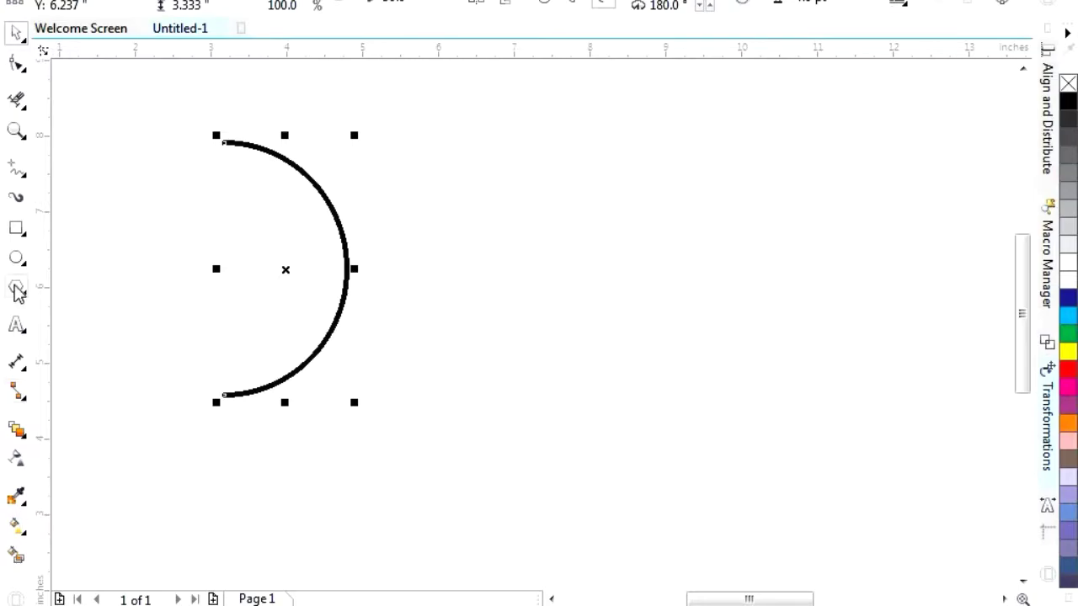
left_click(17, 325)
left_click(121, 498)
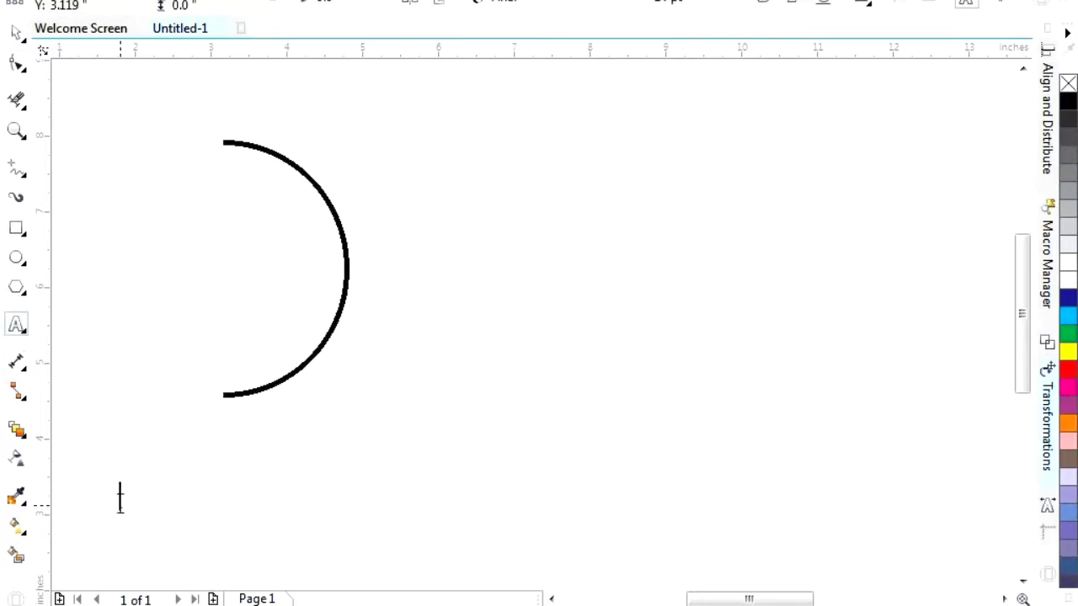
type("ctr")
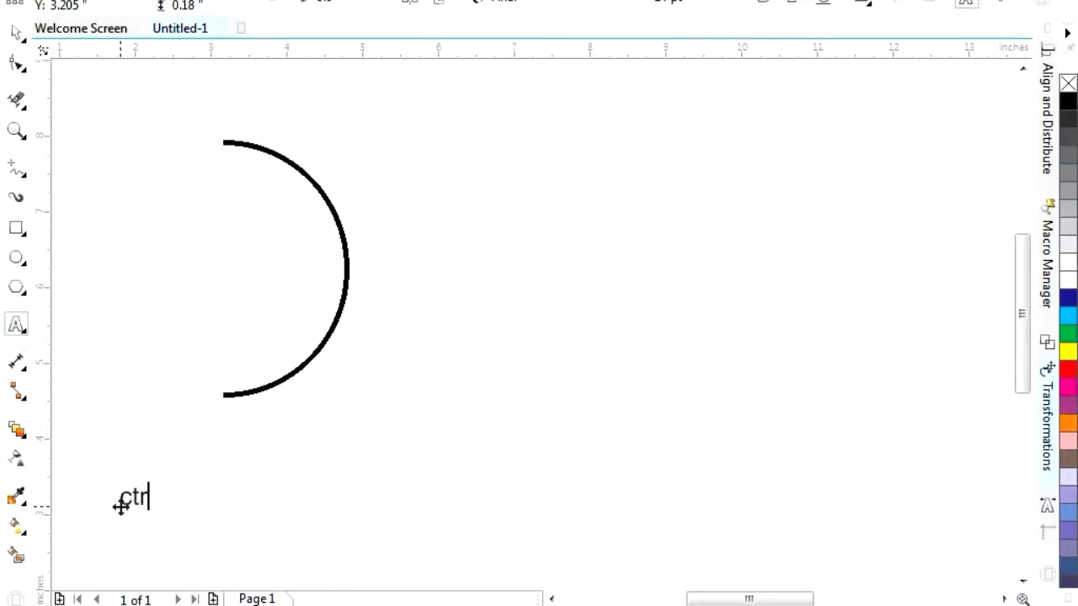
type("l ")
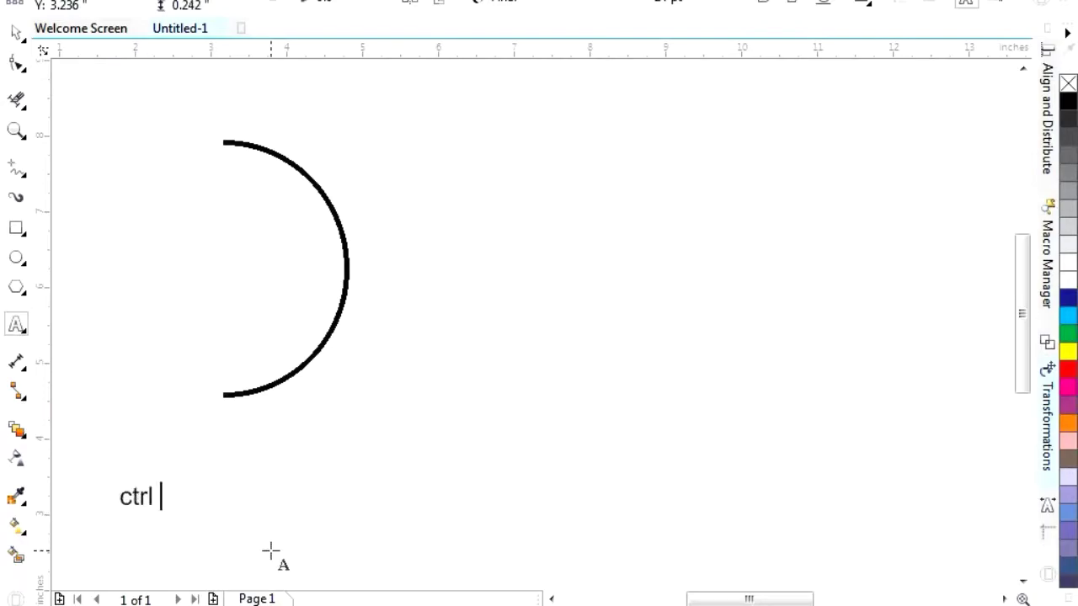
type("+ c")
key("Escape")
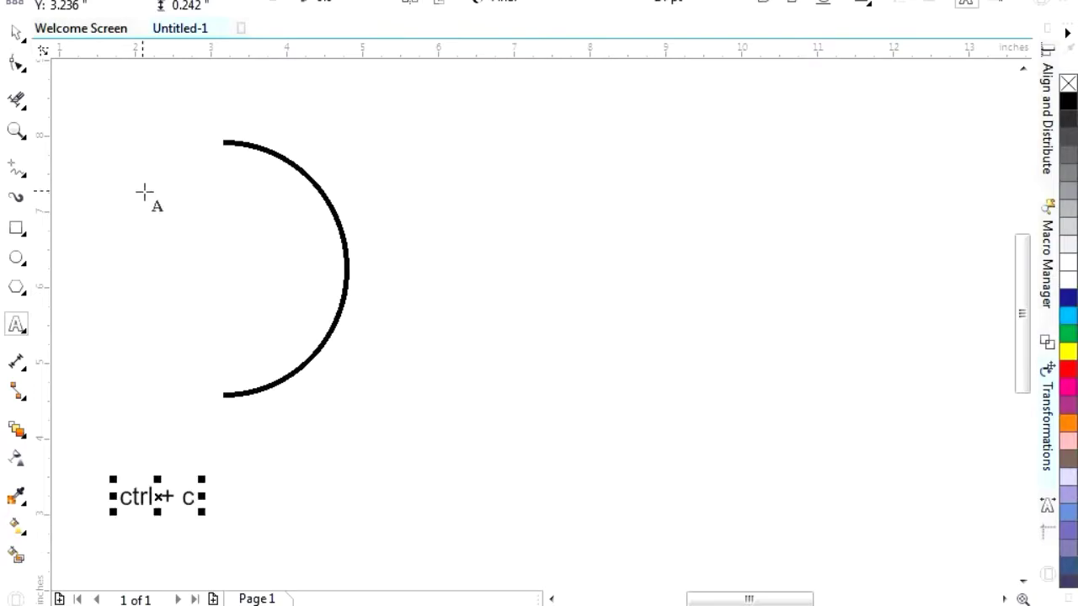
- Select the semicircular arc and copy it
left_click(17, 63)
key("space")
left_click(244, 144)
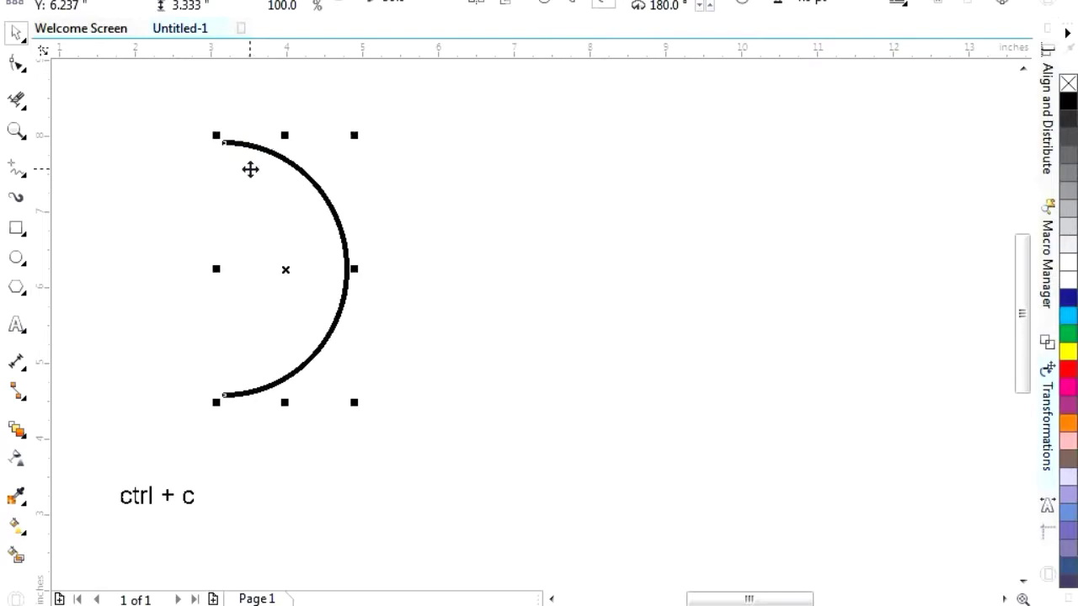
- Change the shortcut label below the arc to "ctrl + v"
double_click(193, 502)
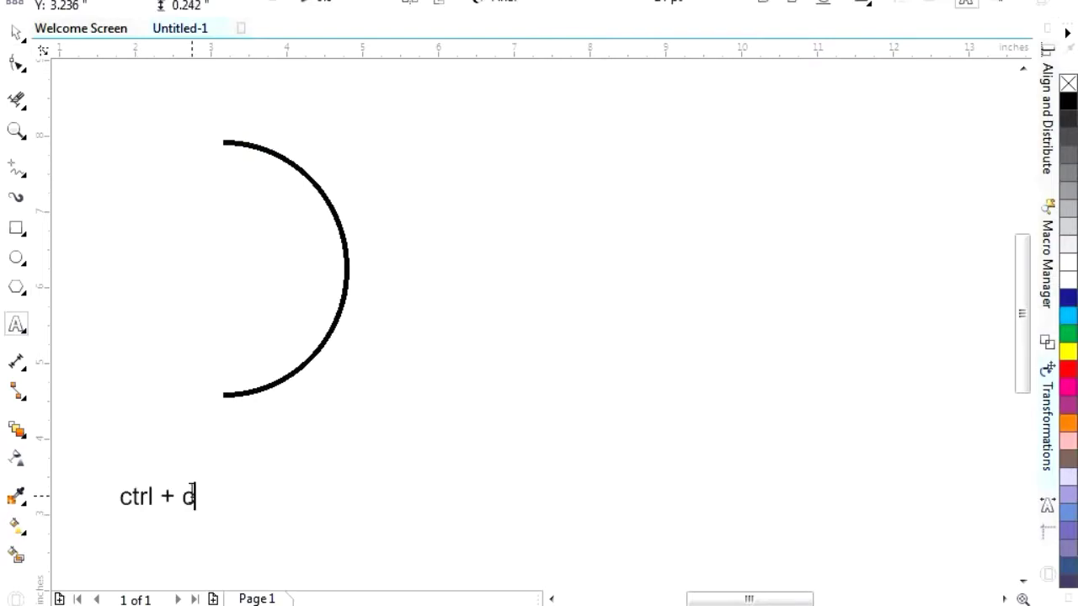
key("BackSpace")
type("v")
- Paste a copy of the arc, scale it to about 70% around its center, and shift it left inside the larger arc
left_click(16, 33)
left_click(285, 158)
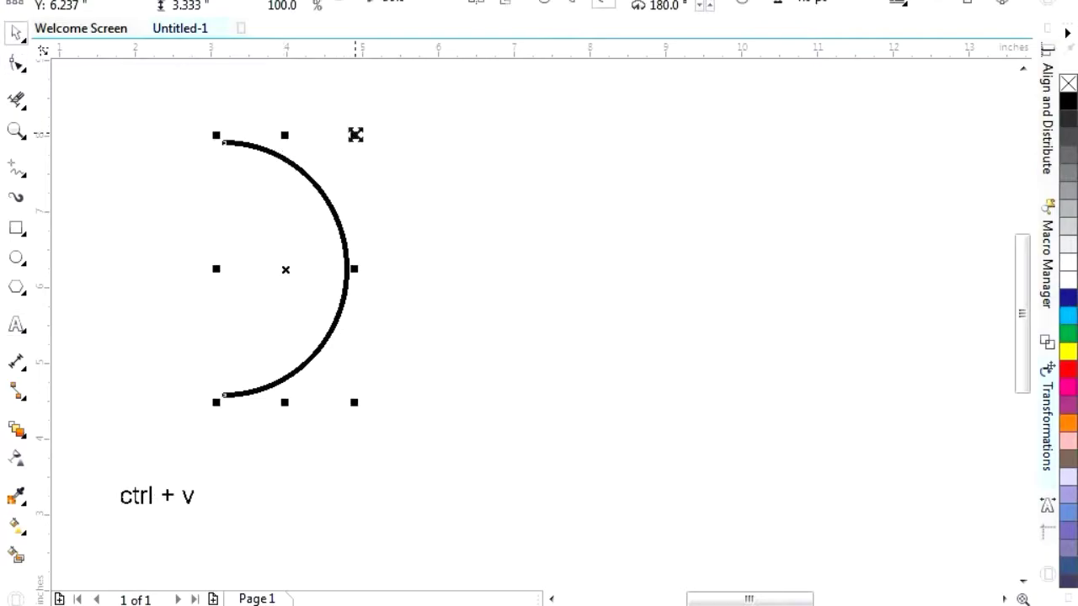
left_click_drag(356, 136, 337, 169)
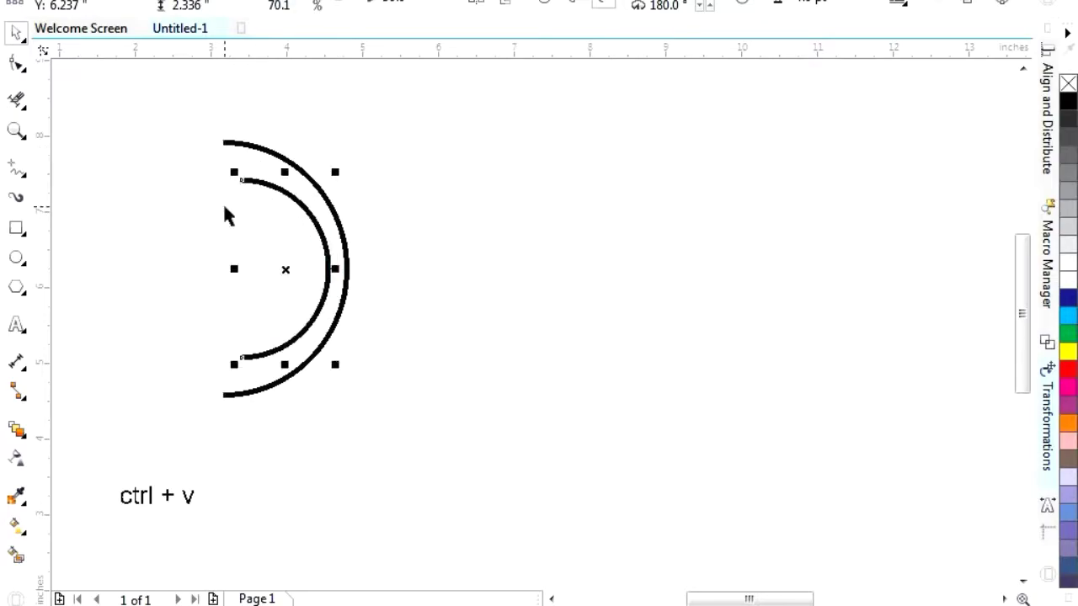
left_click_drag(334, 268, 304, 269)
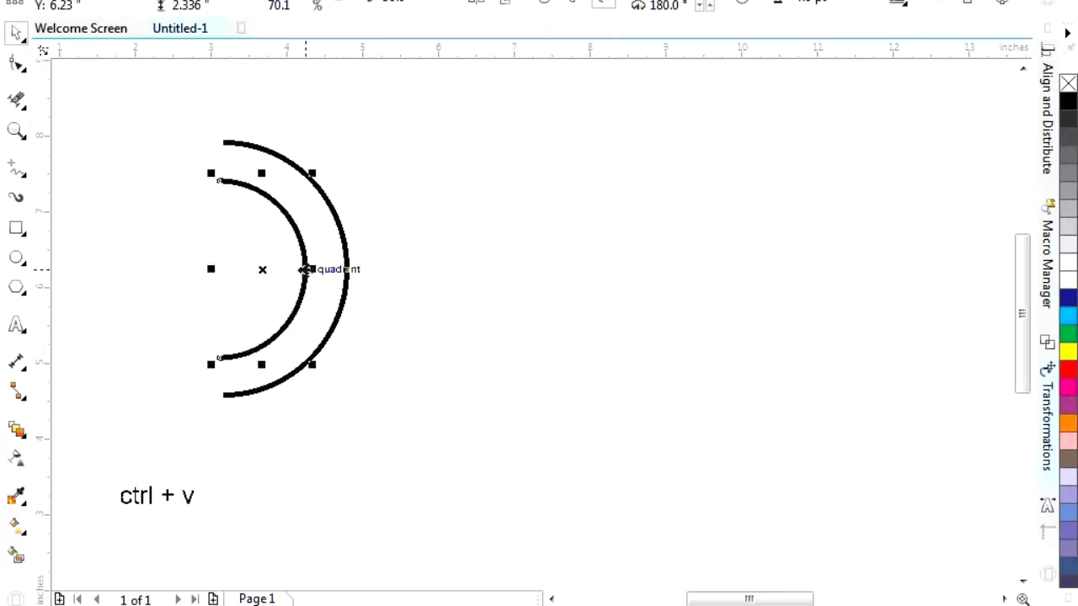
left_click(411, 293)
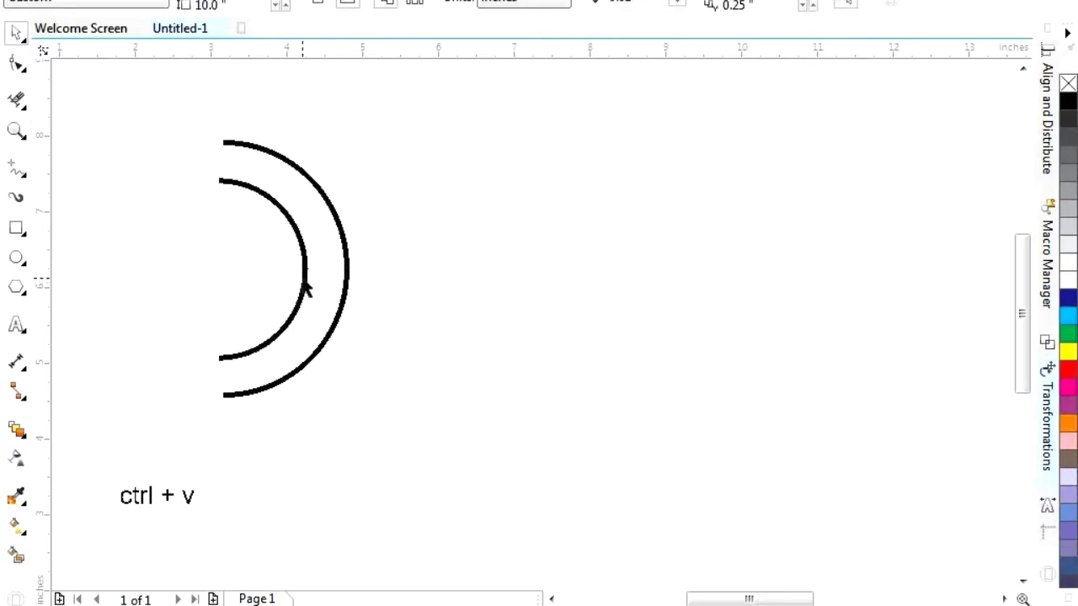
- Align the inner and outer arcs by their left edges and vertical centers
left_click(305, 286)
left_click(348, 282, "shift")
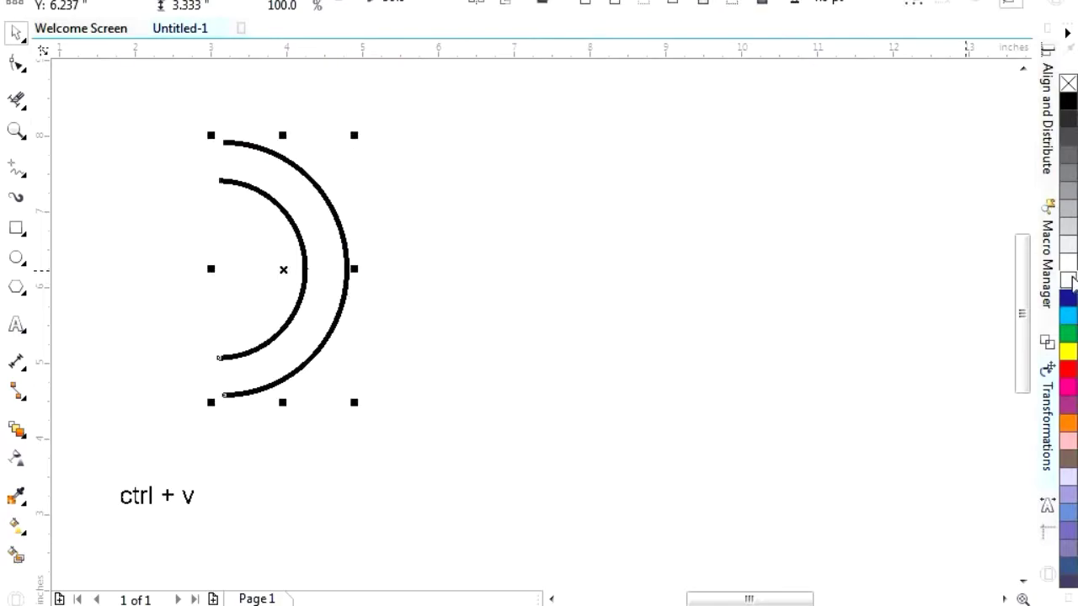
left_click(1048, 160)
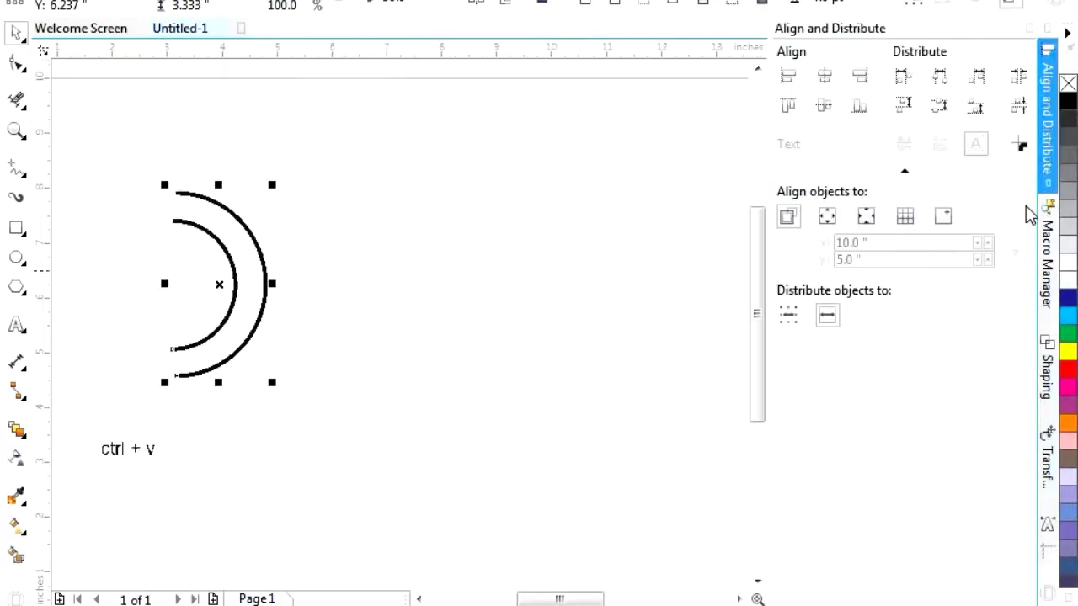
left_click(787, 78)
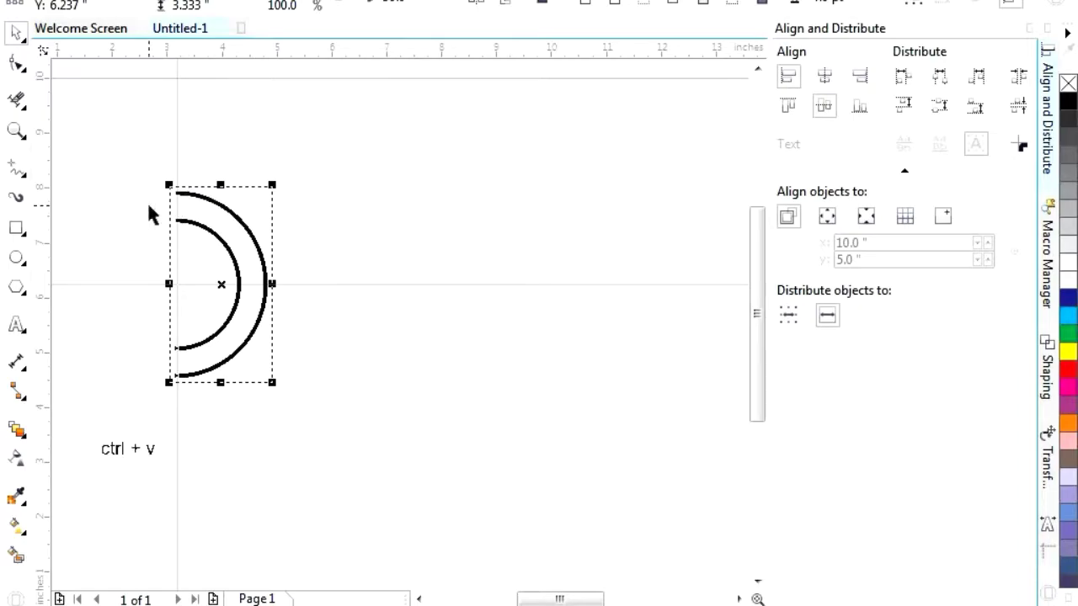
- Examine up close whether the ends of the two arcs line up and the gap between them is even
scroll(211, 216, "up", 3)
scroll(285, 221, "up", 2)
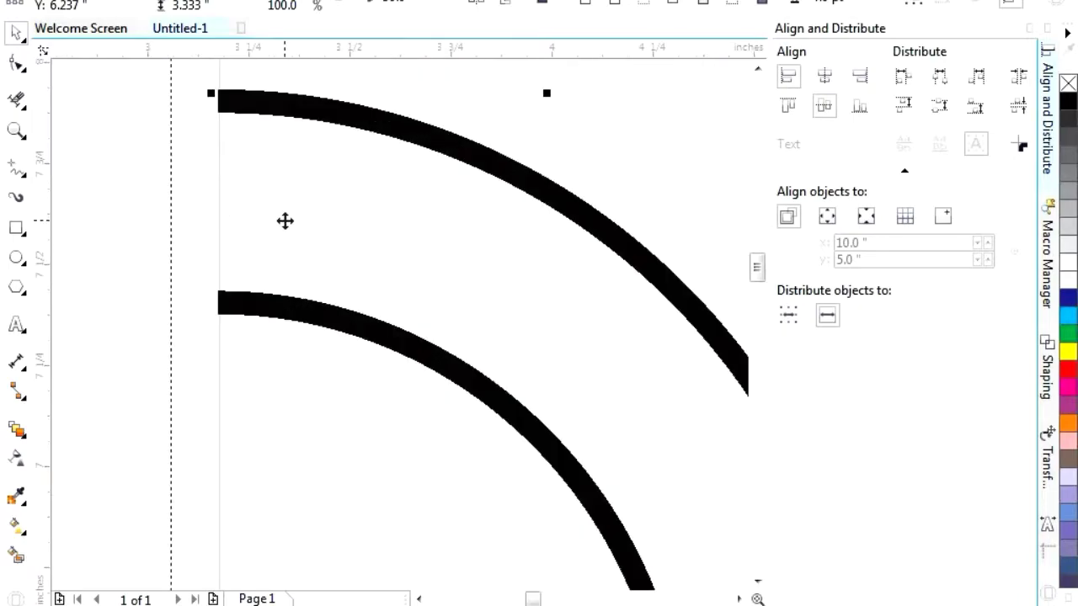
scroll(283, 220, "down", 5)
scroll(286, 298, "up", 2)
key("ctrl+v")
scroll(287, 297, "up", 3)
scroll(286, 298, "down", 2)
scroll(440, 269, "down", 2)
left_click(452, 260)
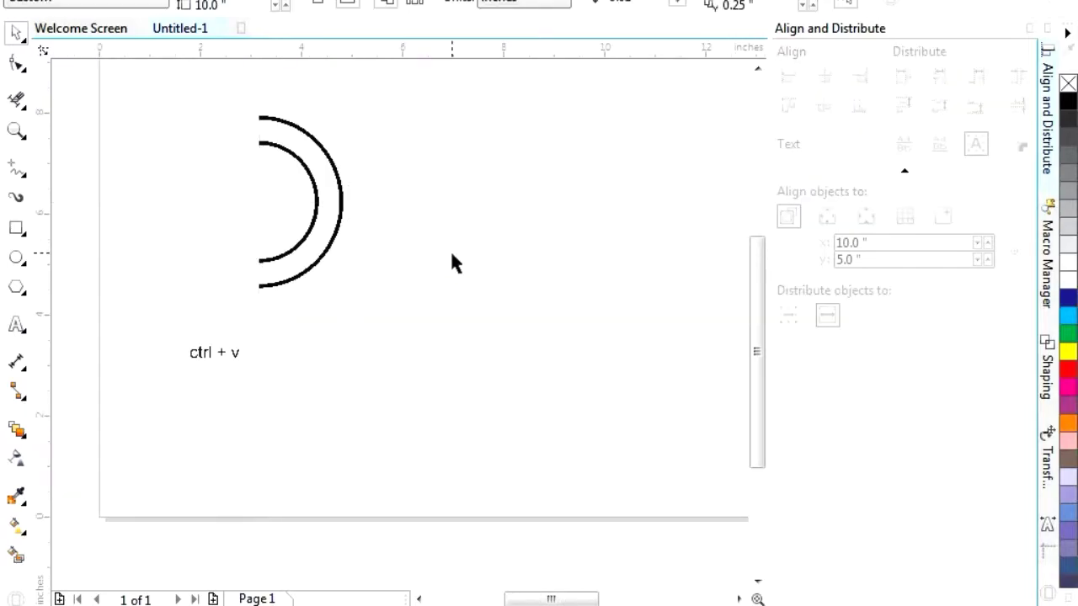
scroll(313, 140, "up", 2)
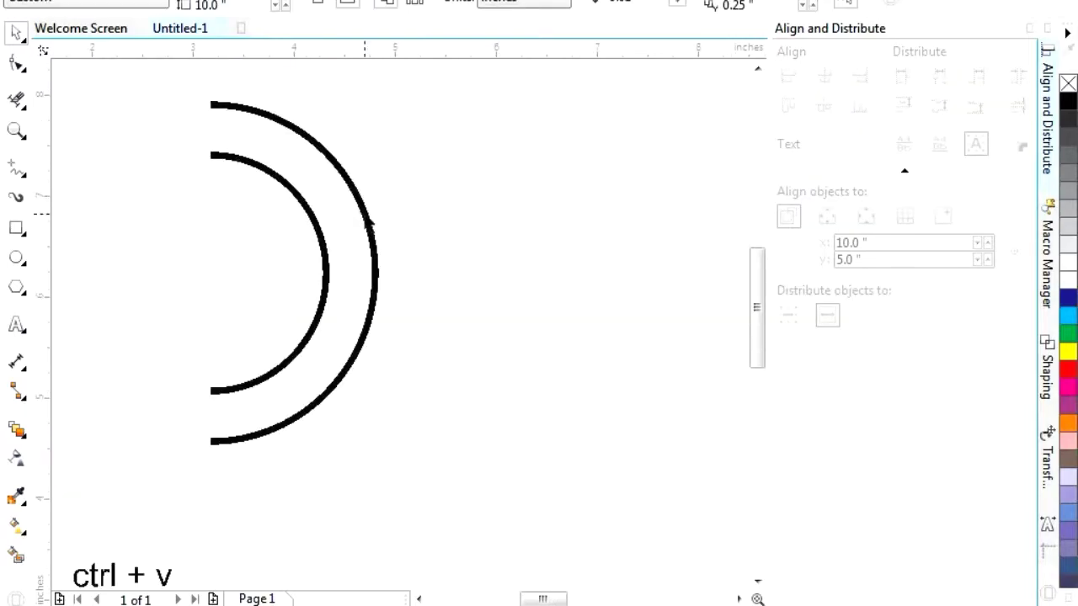
scroll(369, 221, "down", 2)
- Change the shortcut label below the arcs to "ctrl + g"
left_click_drag(248, 127, 419, 354)
scroll(266, 401, "up", 2)
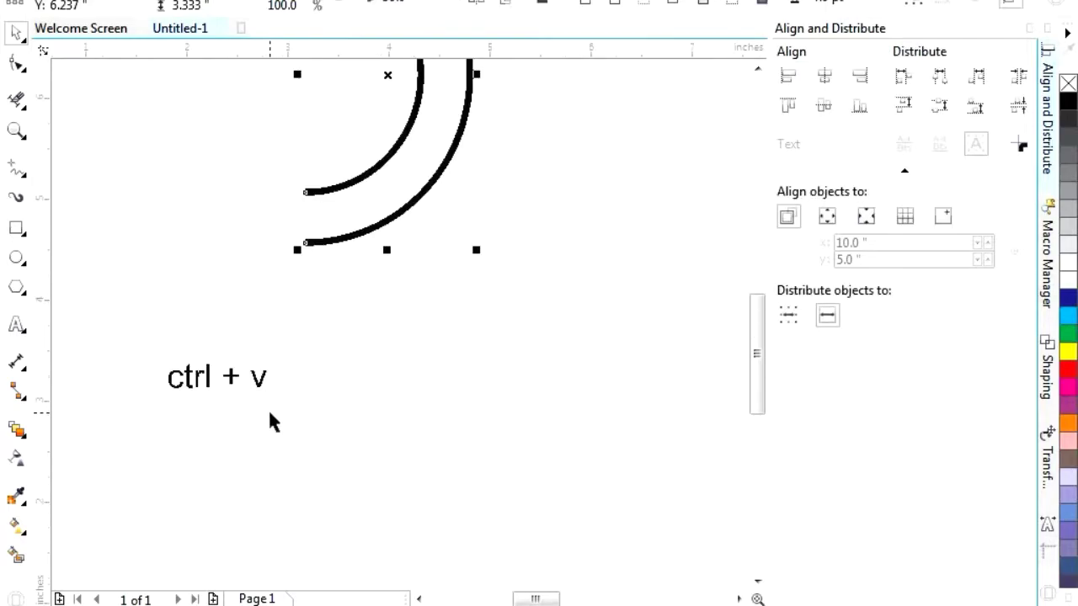
double_click(266, 383)
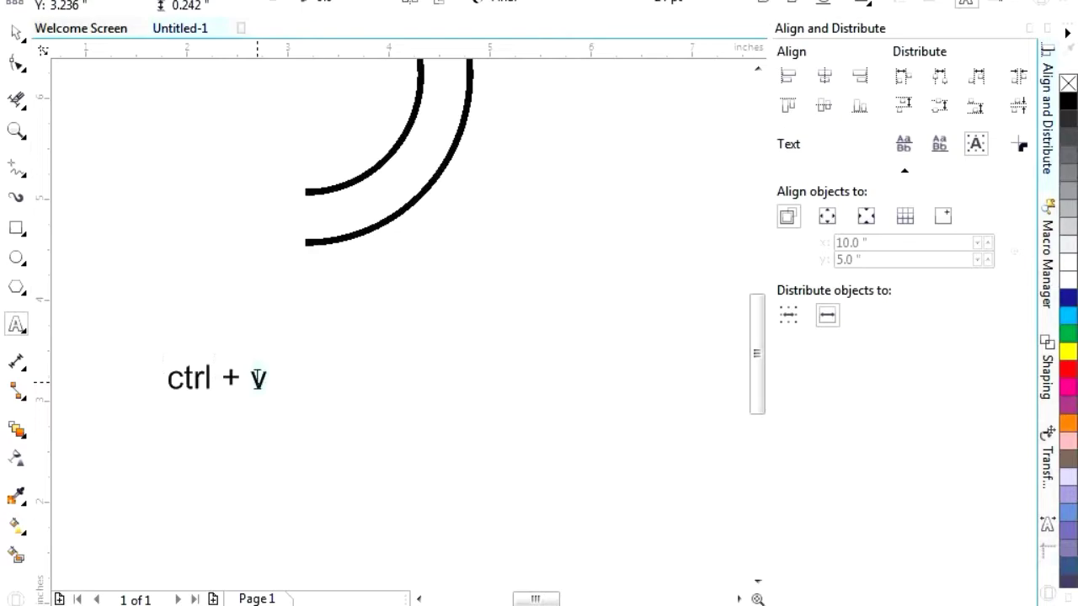
left_click(257, 379)
type("g")
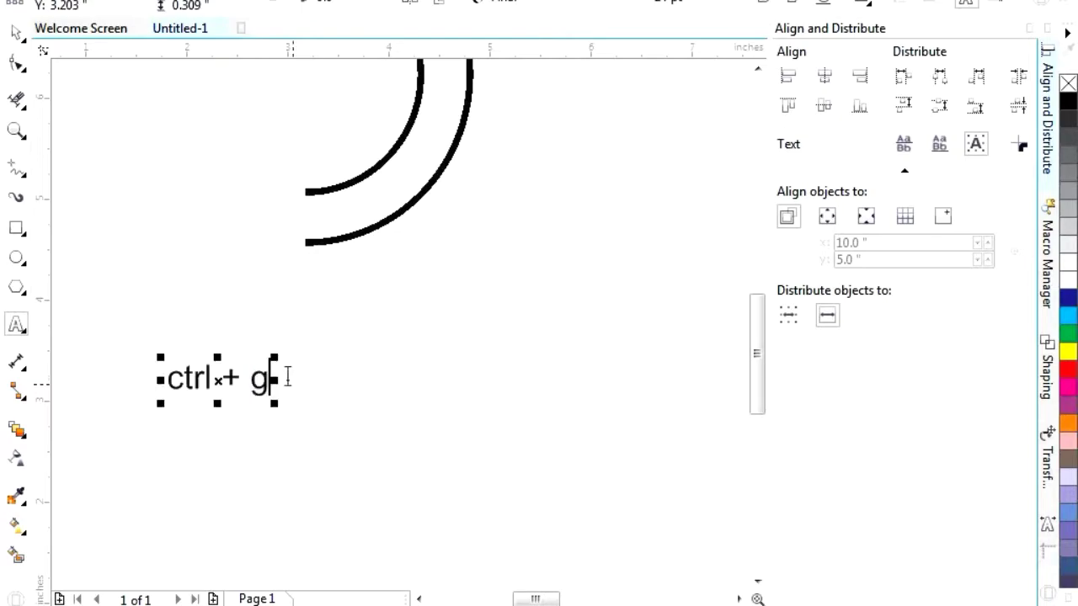
- Select both the inner and outer arcs and group them
scroll(284, 376, "down", 3)
left_click(15, 32)
left_click(271, 378)
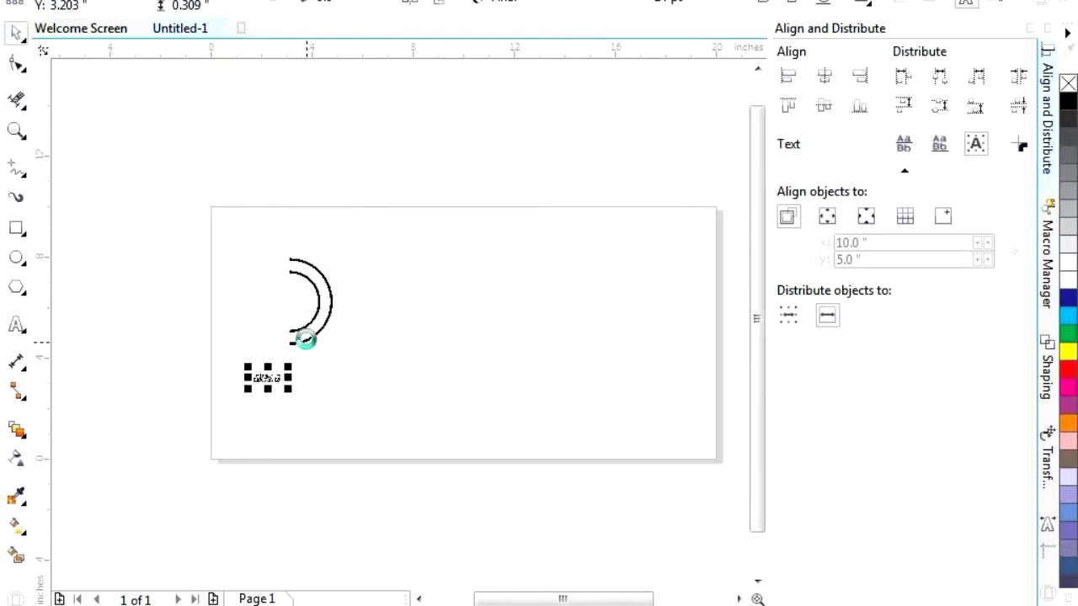
scroll(305, 339, "up", 2)
left_click_drag(233, 148, 412, 355)
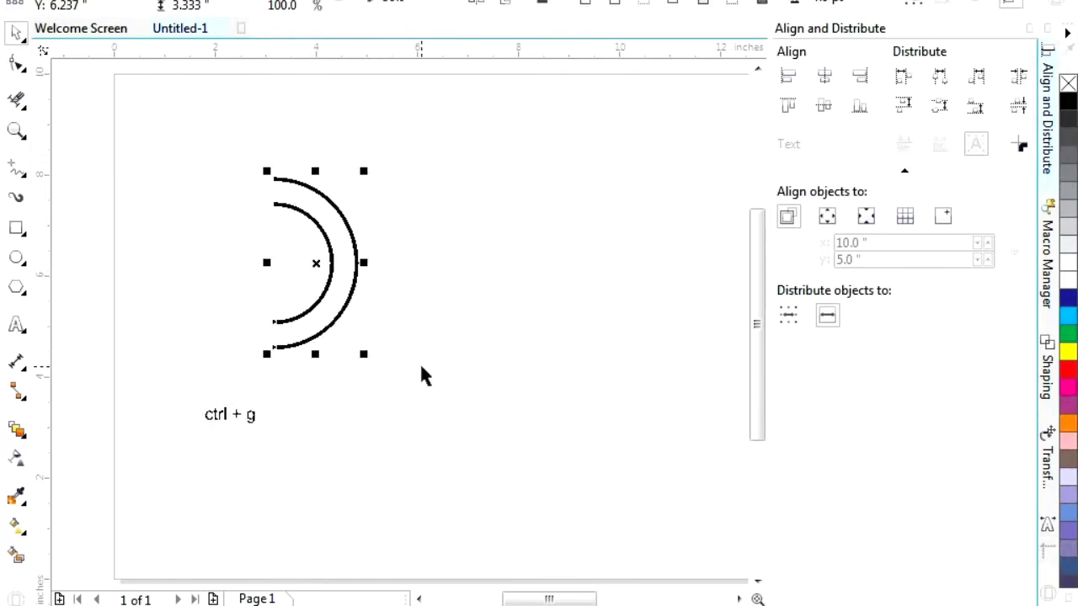
key("ctrl+g")
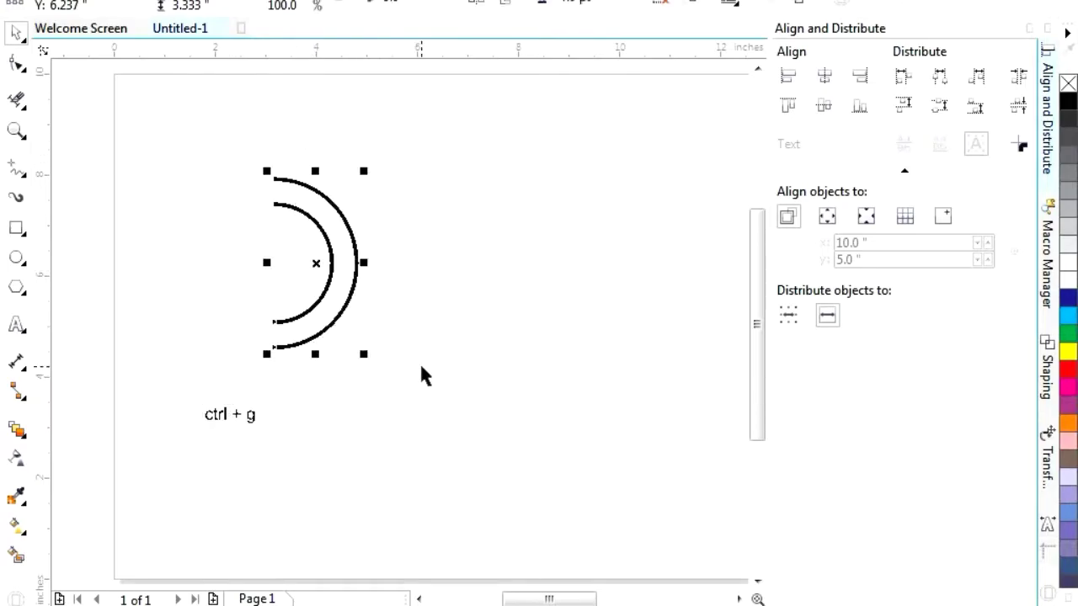
- Change the shortcut label below the grouped arcs to "ctrl + c"
scroll(258, 417, "up", 2)
double_click(245, 418)
type("c")
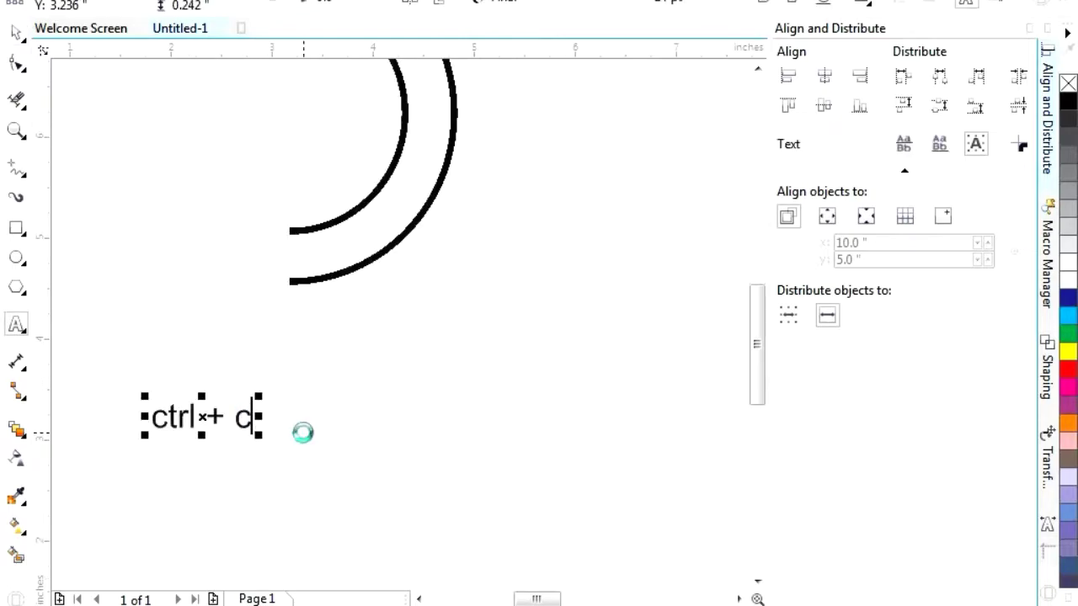
- Select the grouped pair of arcs and copy it
scroll(300, 433, "down", 2)
left_click(15, 32)
left_click(333, 220)
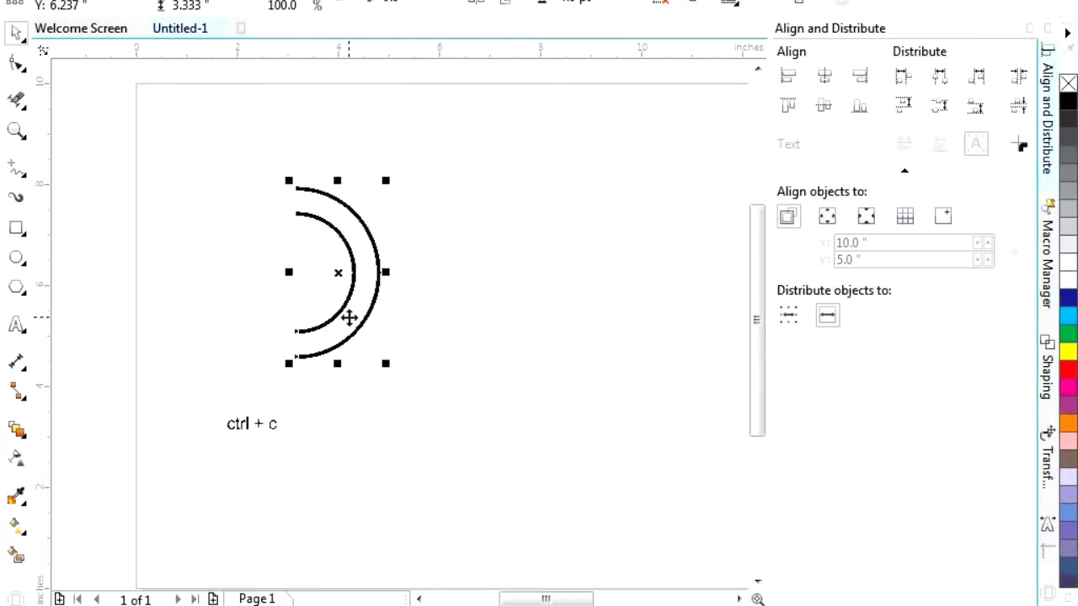
scroll(301, 397, "up", 4)
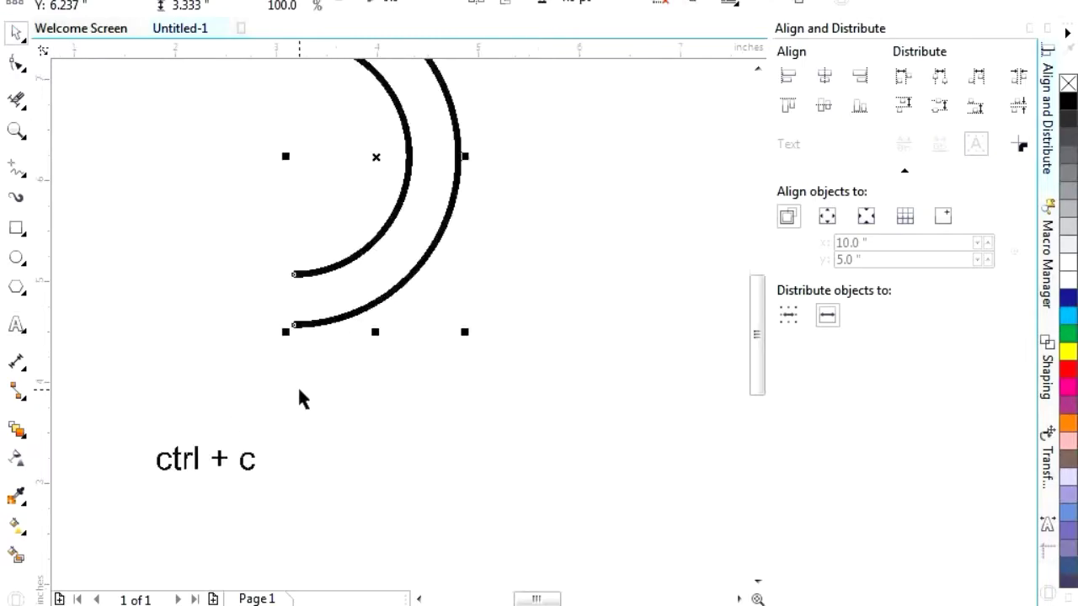
- Change the shortcut label below the grouped arcs to "ctrl + v"
scroll(261, 349, "down", 4)
double_click(248, 389)
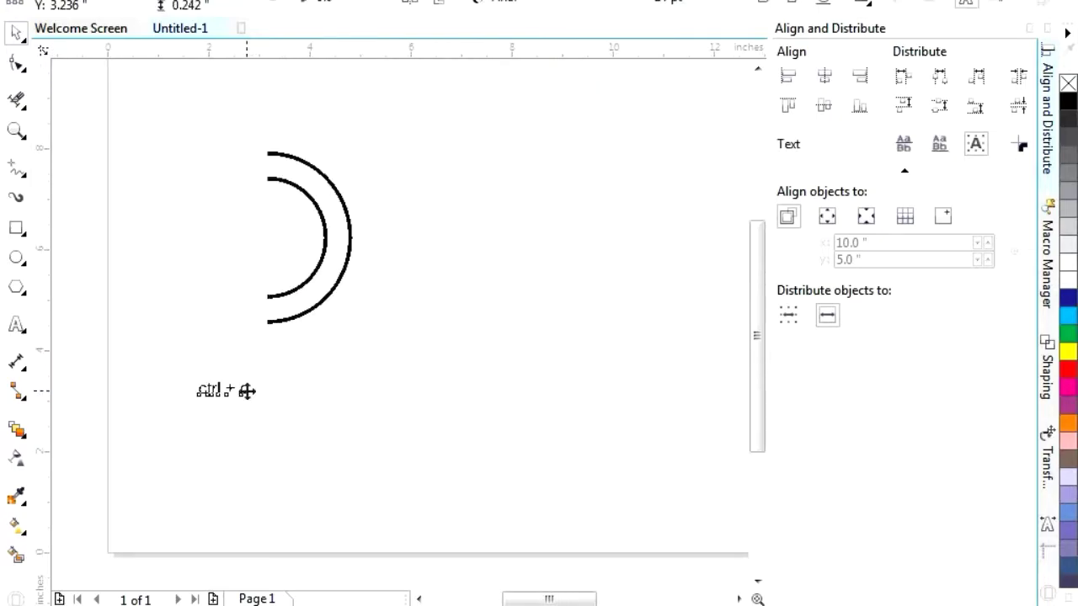
key("BackSpace")
scroll(246, 390, "up", 4)
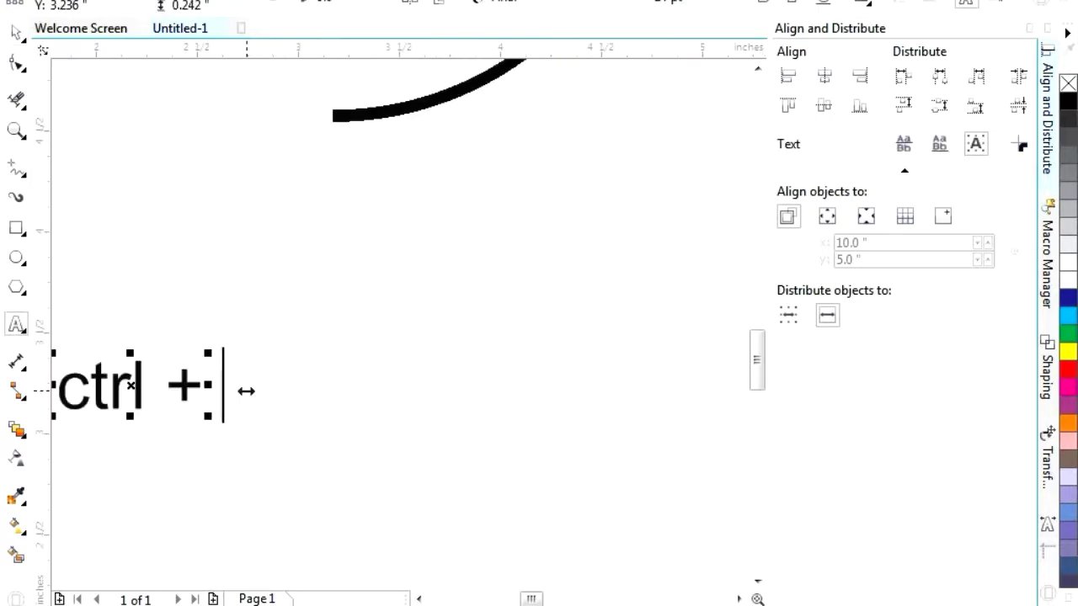
type("v")
scroll(246, 390, "down", 4)
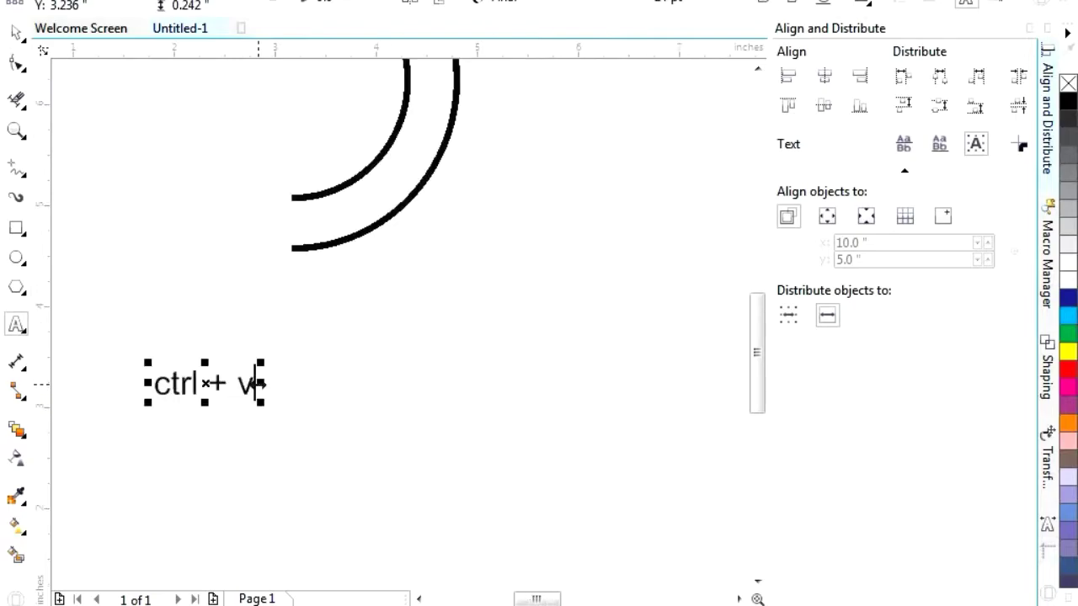
left_click(15, 32)
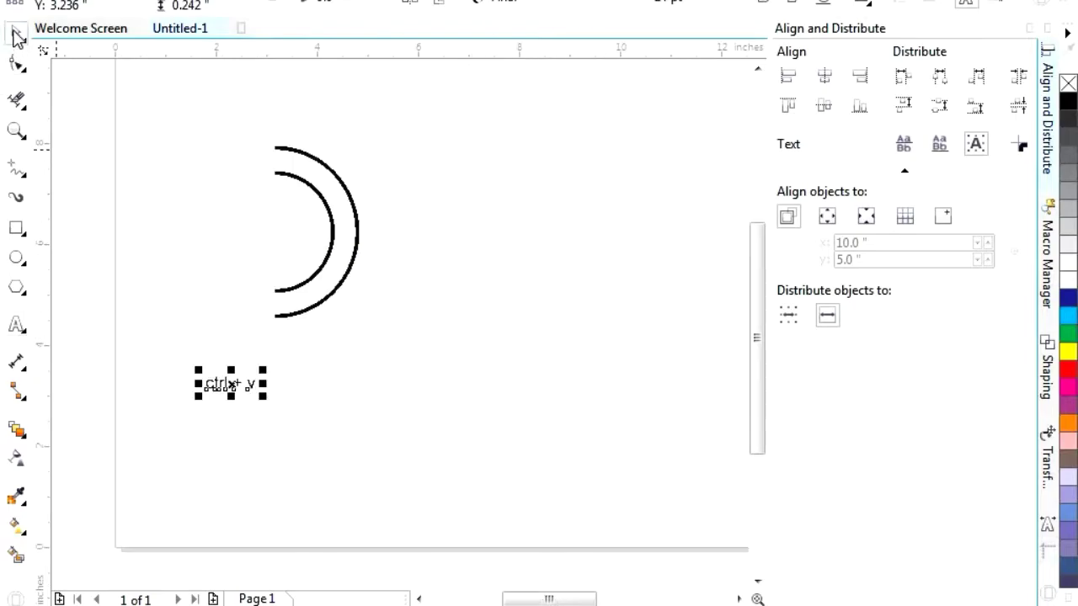
- Paste a duplicate of the grouped arcs in place and mirror it horizontally
left_click(320, 202)
left_click(317, 191)
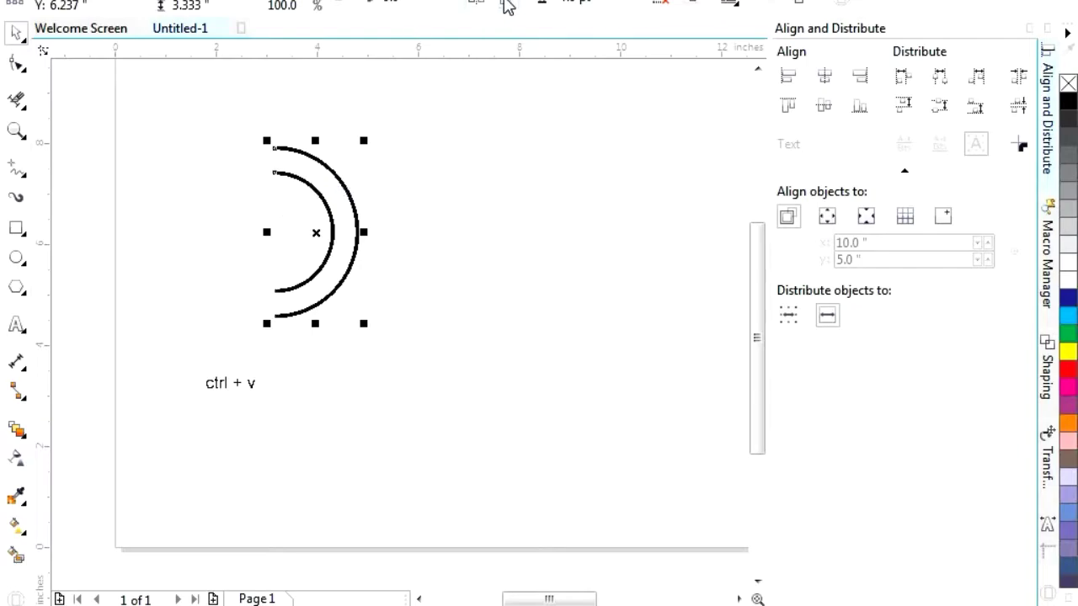
left_click(477, 4)
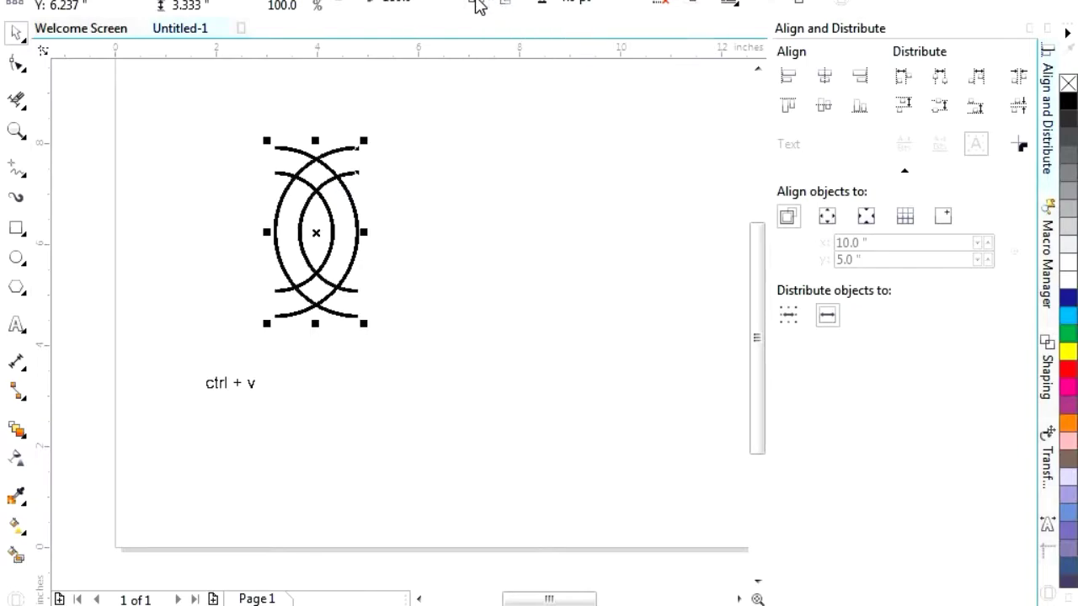
scroll(290, 224, "up", 1)
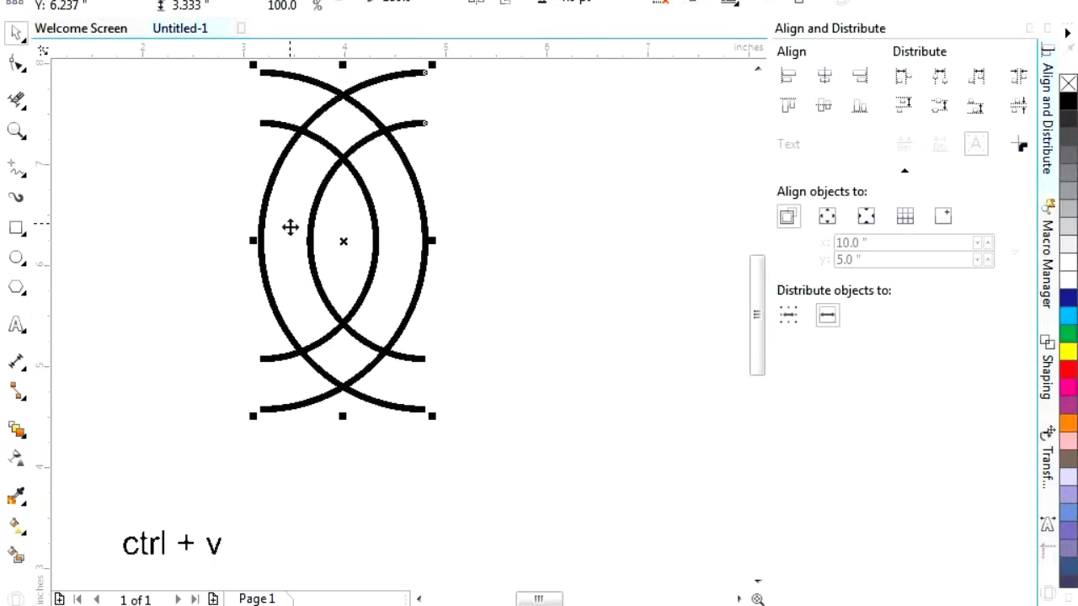
- Move the mirrored arcs about 0.6 inch to the right so the two inner arcs overlap at their midpoints
left_click_drag(308, 241, 360, 241)
scroll(369, 241, "up", 2)
scroll(330, 245, "down", 2)
key("ctrl+v")
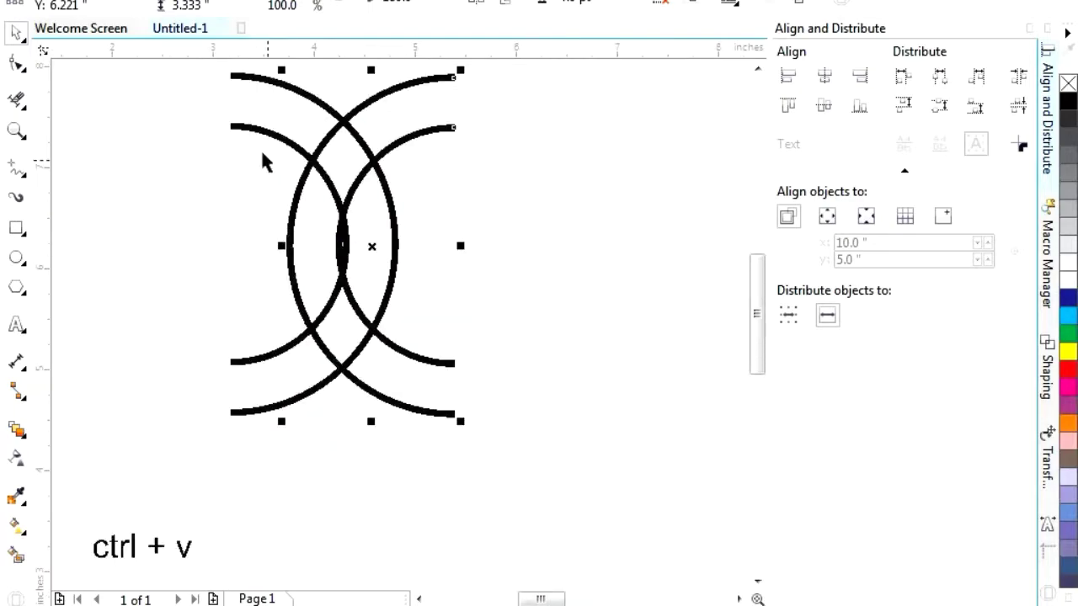
- Align the original and mirrored arc groups with each other using Align center vertically
left_click(238, 124, "shift")
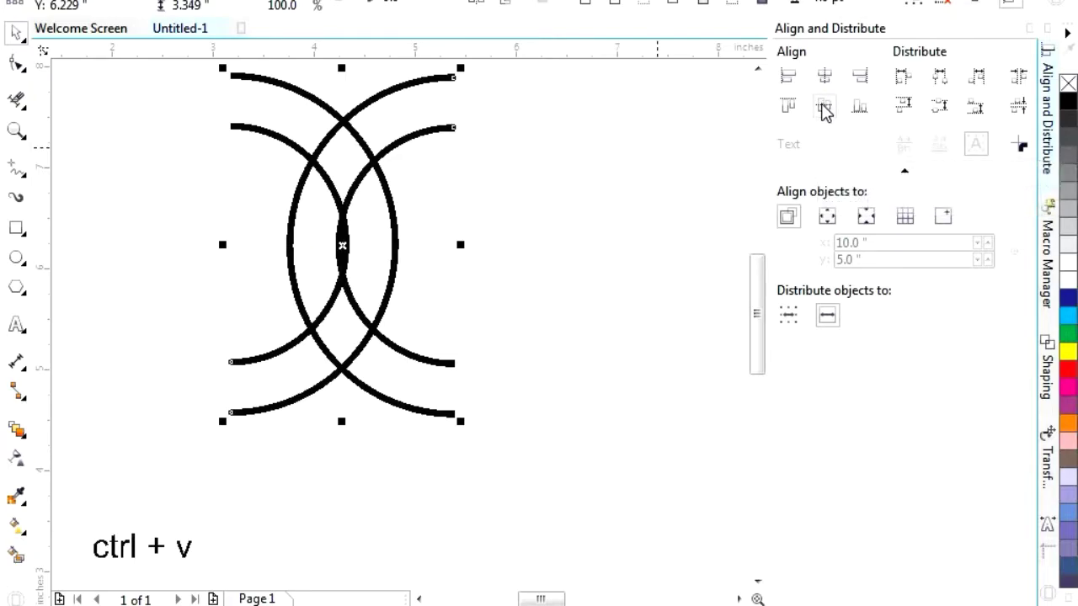
left_click(824, 106)
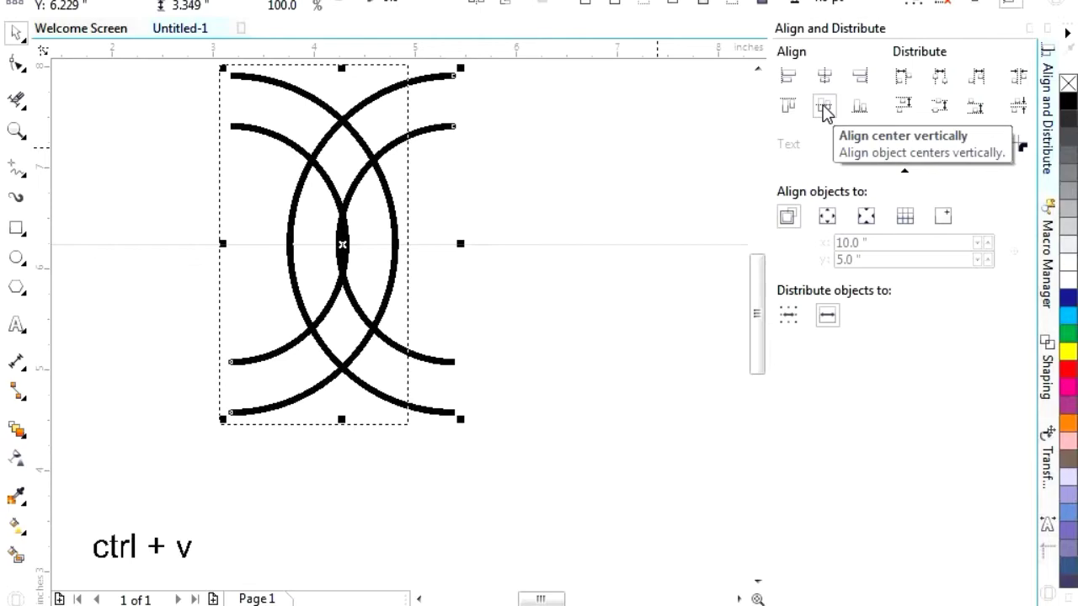
left_click(666, 178)
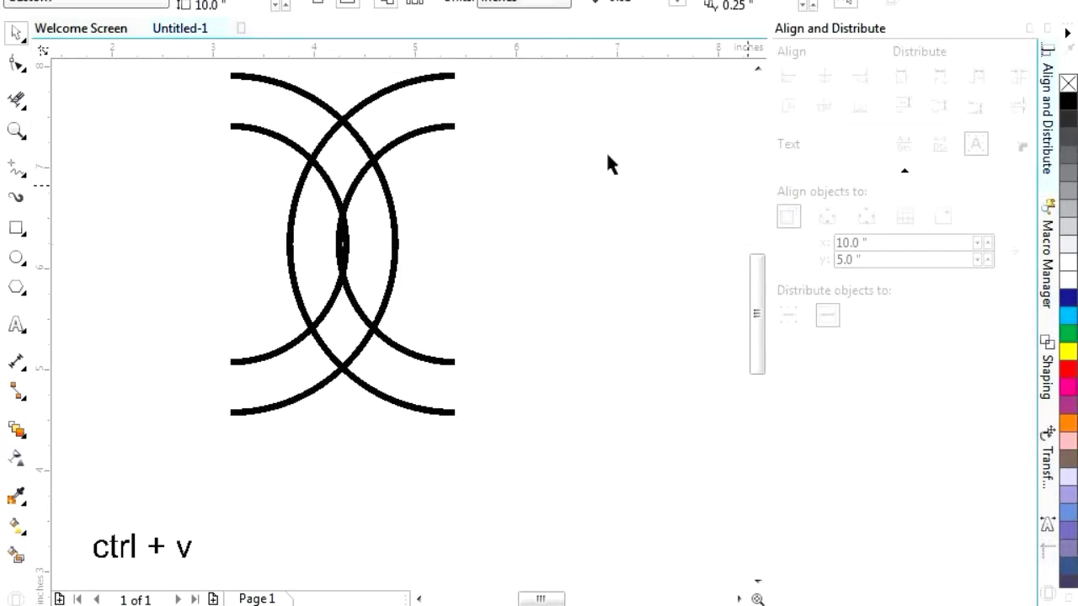
scroll(353, 249, "down", 4)
scroll(350, 234, "up", 4)
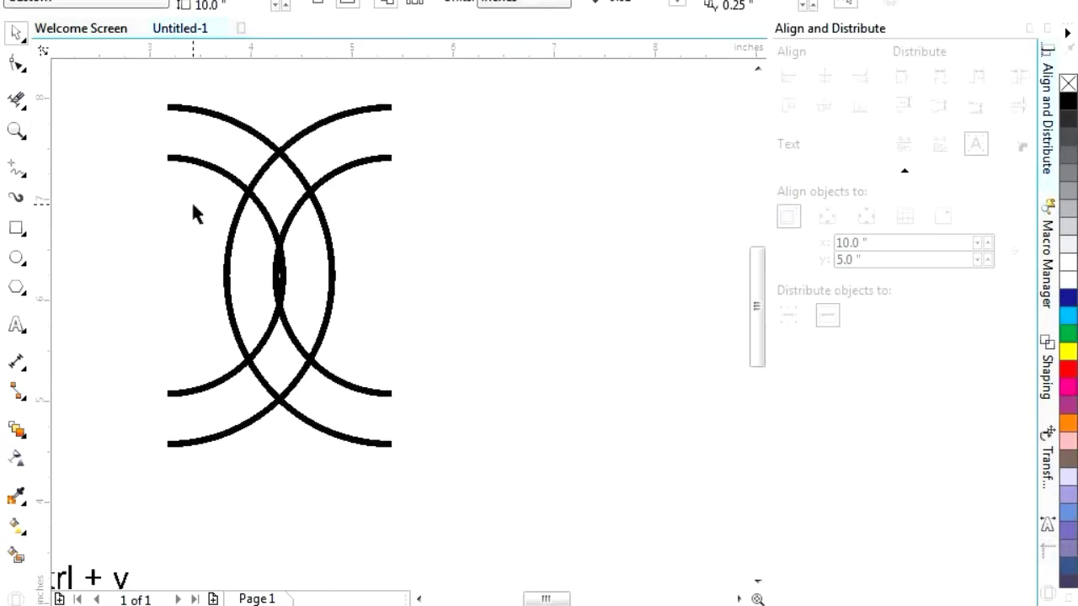
left_click(229, 173)
left_click(344, 168, "shift")
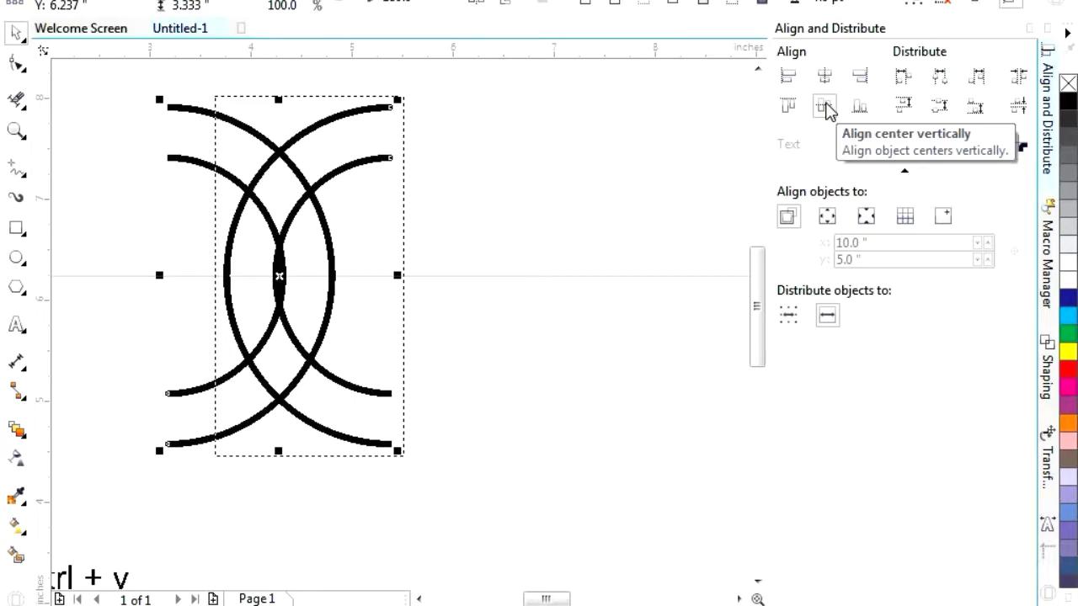
left_click(539, 126)
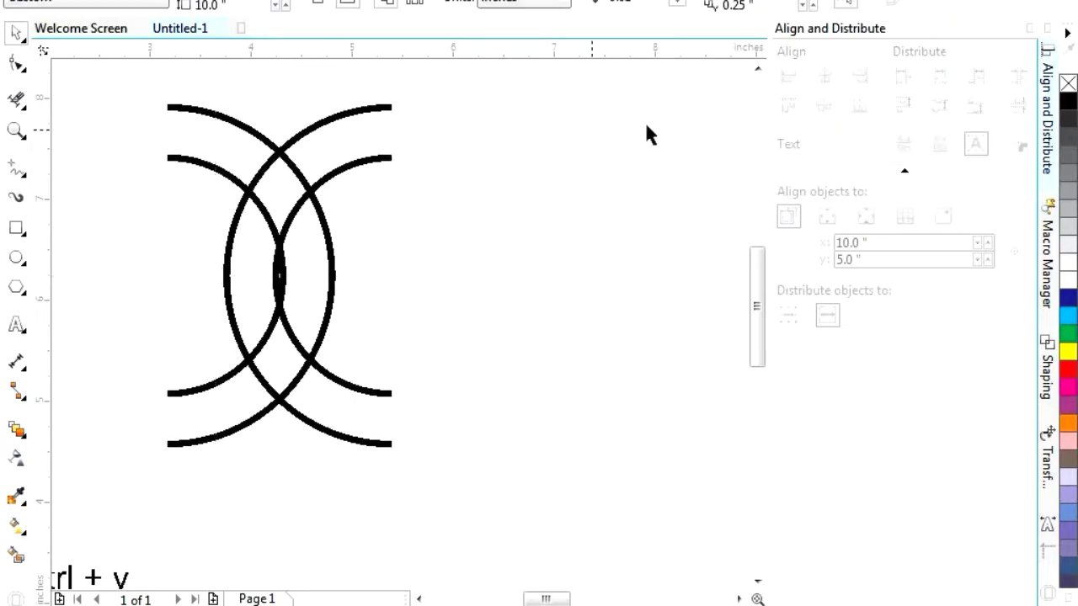
- Remove the mirrored arcs' segments inside the upper crossing and the original arcs' segments inside the lower crossing with Virtual Segment Delete
right_click(24, 108)
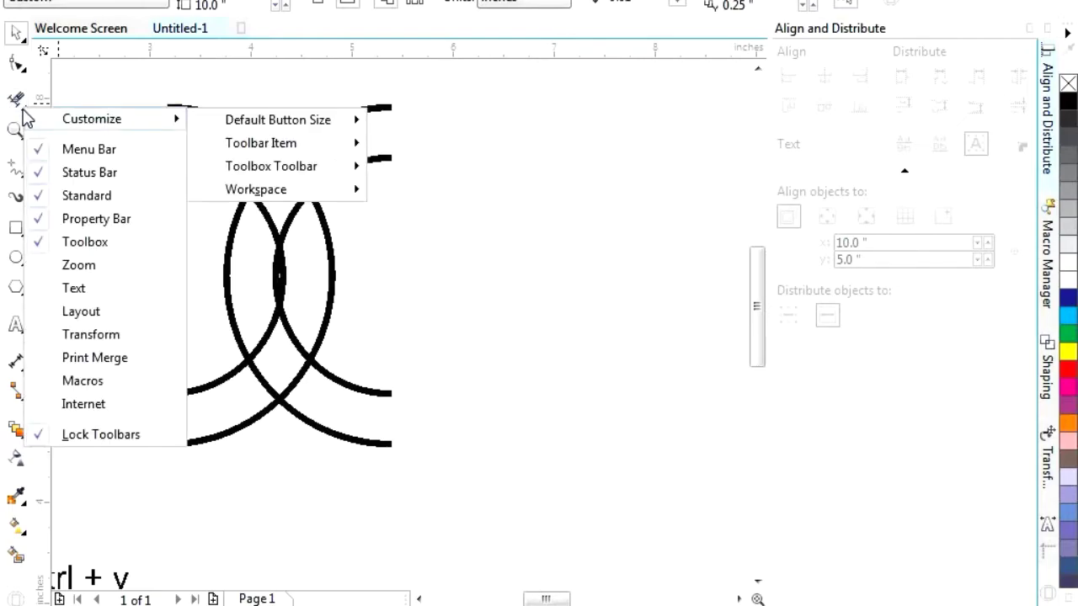
left_click(28, 108)
left_click(28, 109)
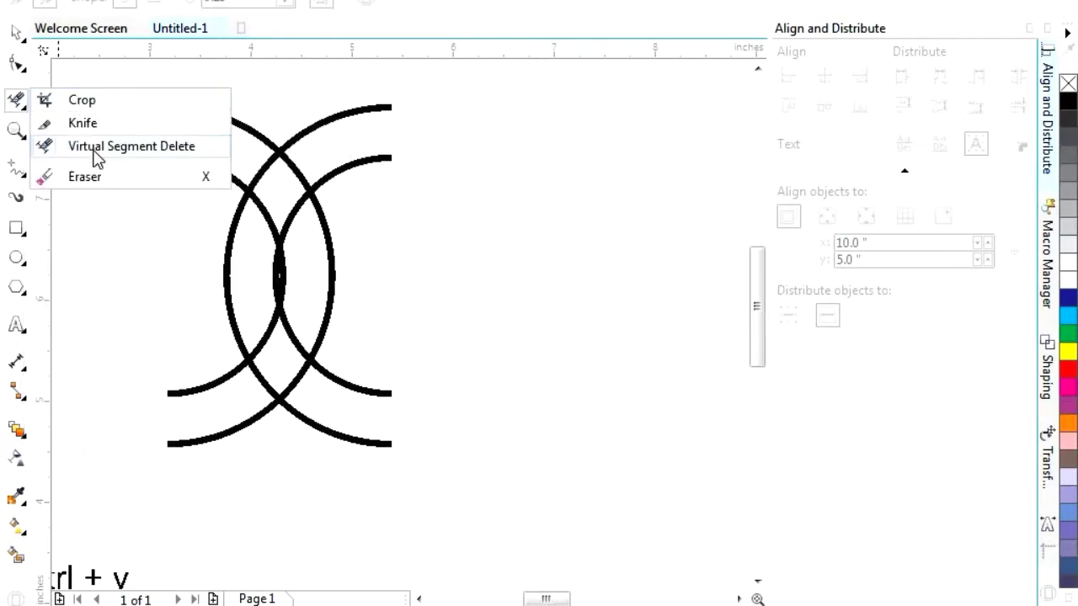
left_click(147, 150)
left_click_drag(246, 162, 312, 229)
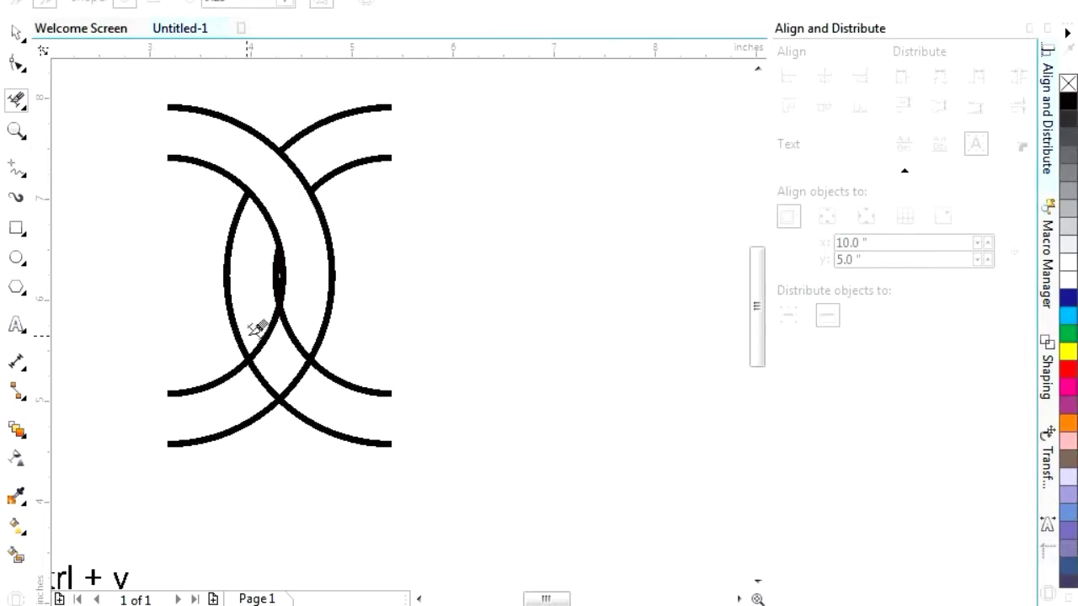
left_click_drag(275, 326, 327, 396)
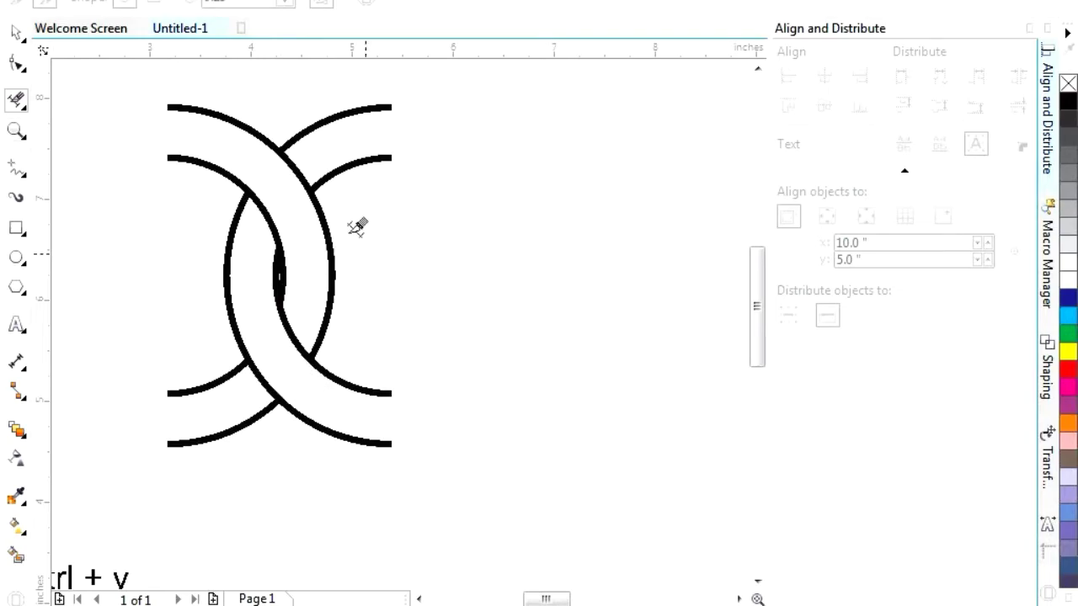
- Select all pieces of the interlaced arcs and group them
left_click(15, 33)
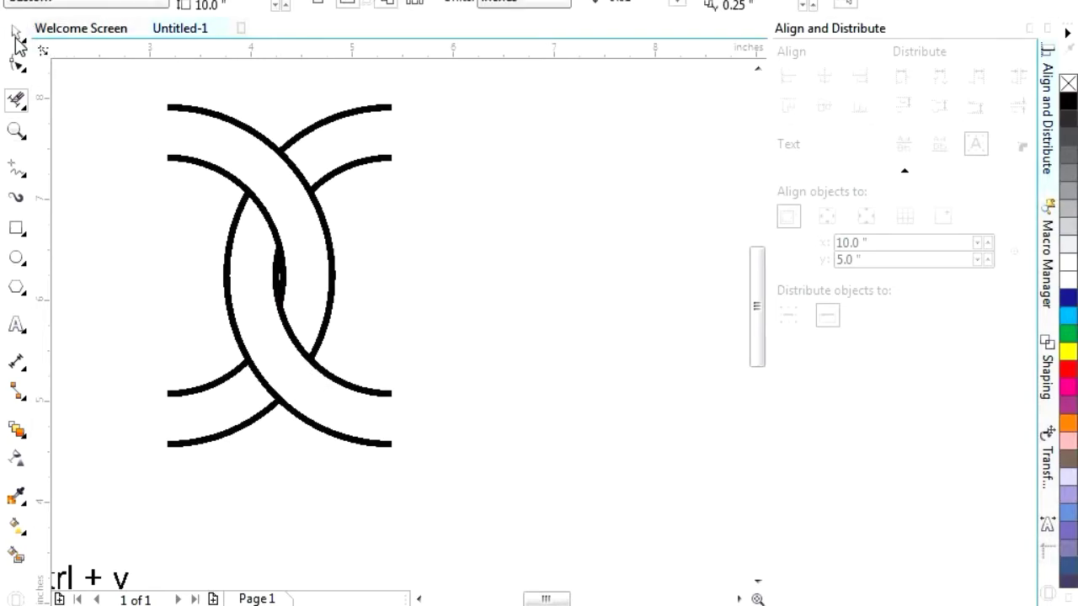
scroll(301, 195, "down", 1)
left_click(295, 179)
left_click_drag(196, 124, 387, 341)
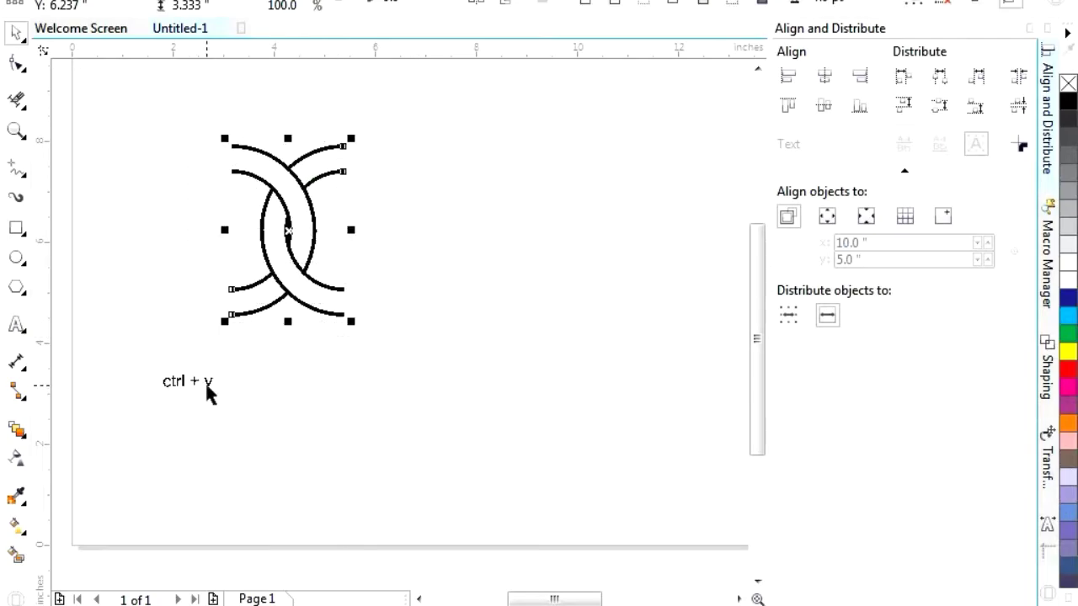
scroll(211, 393, "up", 2)
scroll(212, 387, "down", 2)
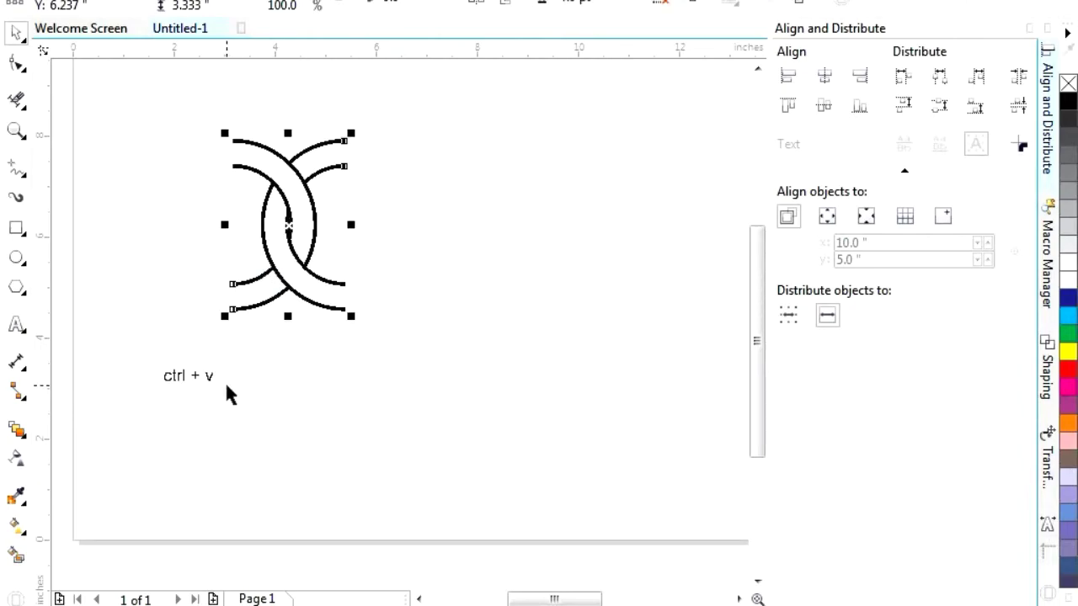
- Change the shortcut label below the interlaced arcs to "ctrl + g"
scroll(224, 382, "up", 2)
left_click(160, 364)
left_click_drag(172, 360, 150, 360)
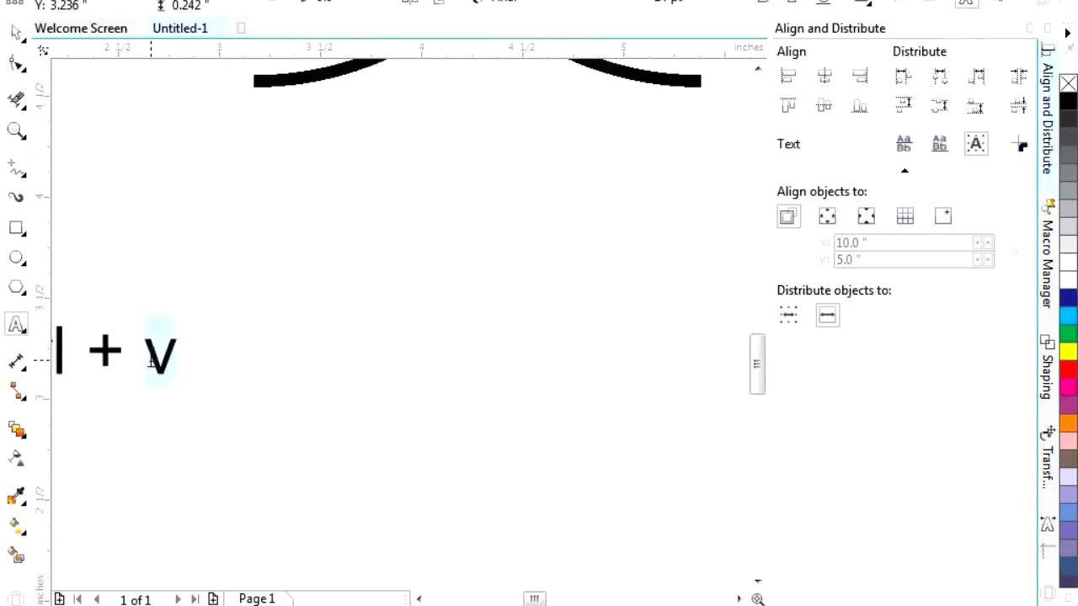
type("g")
scroll(248, 354, "down", 2)
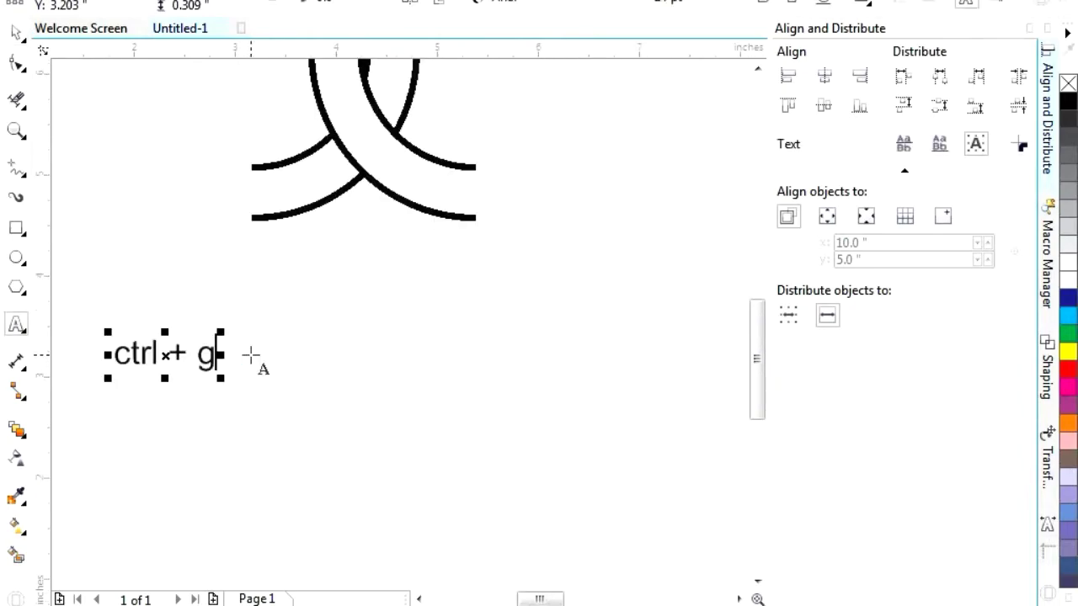
left_click(15, 38)
scroll(325, 264, "down", 2)
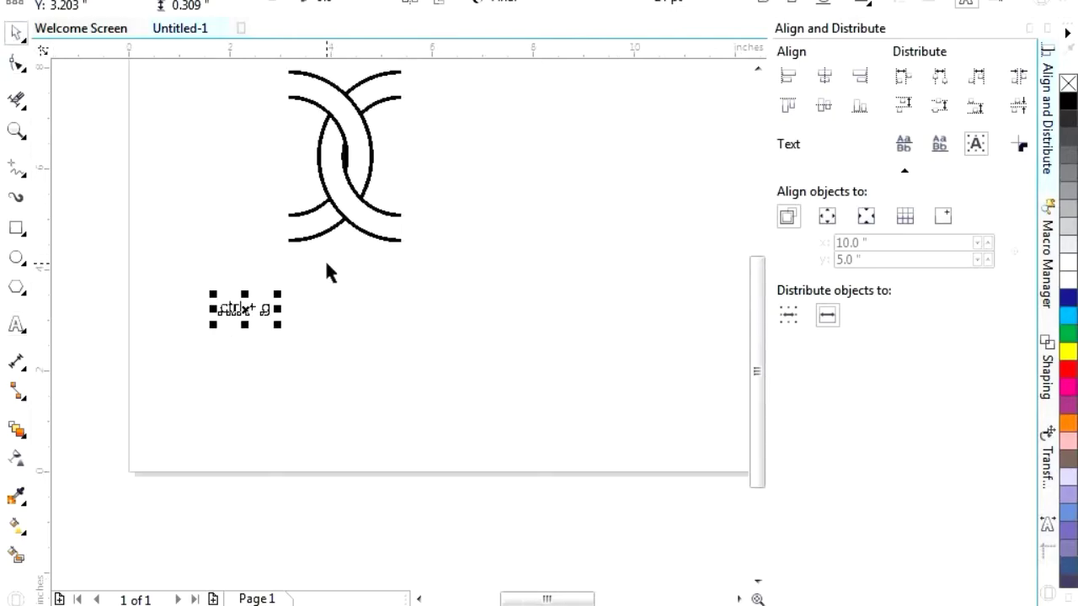
- Set up a relative position transformation for the interlaced group: middle right anchor, x 2.208 inches, y 0 and 1 copy
left_click(348, 130)
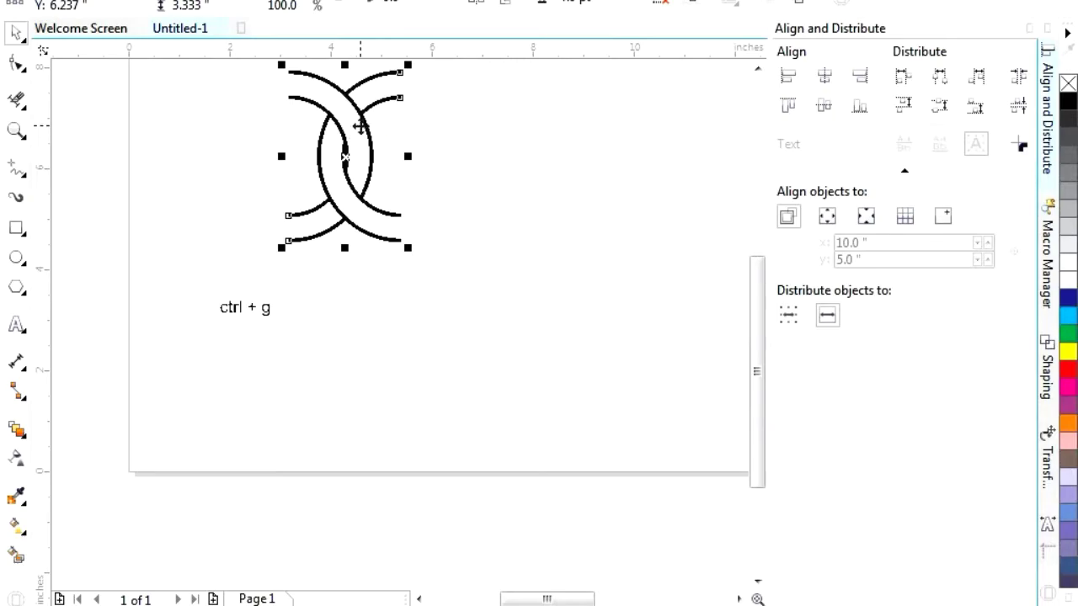
scroll(367, 98, "up", 2)
scroll(335, 147, "down", 2)
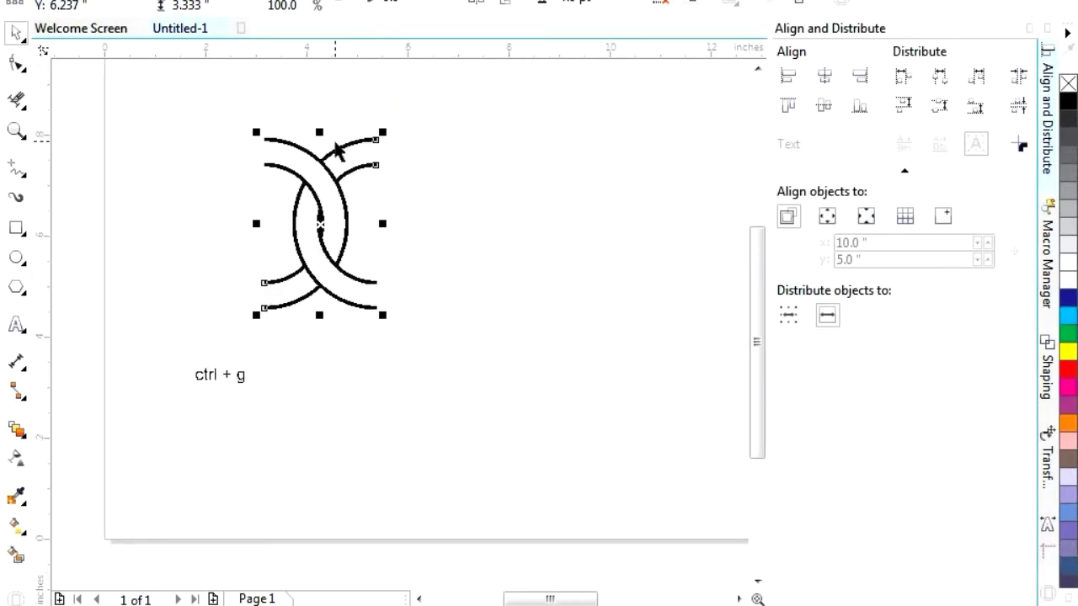
left_click(1026, 30)
scroll(601, 210, "down", 2)
scroll(856, 162, "up", 2)
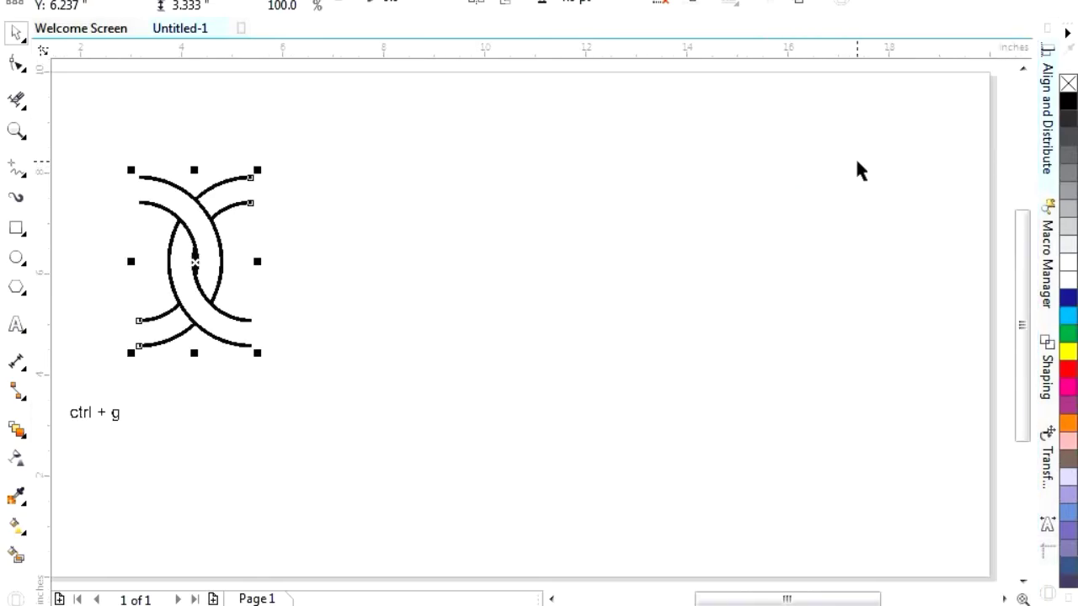
left_click(1047, 458)
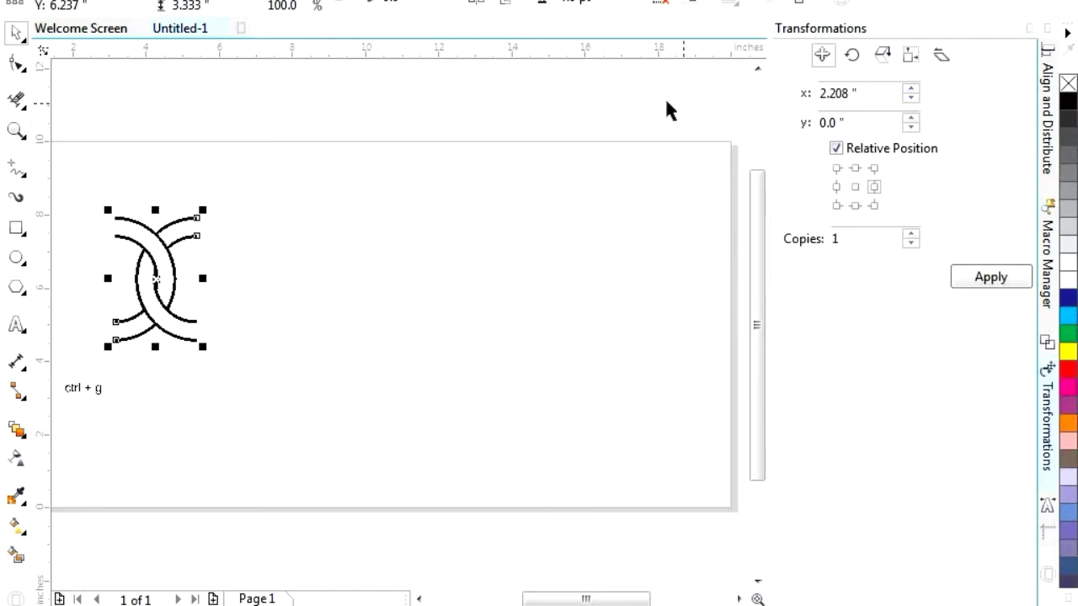
left_click(852, 186)
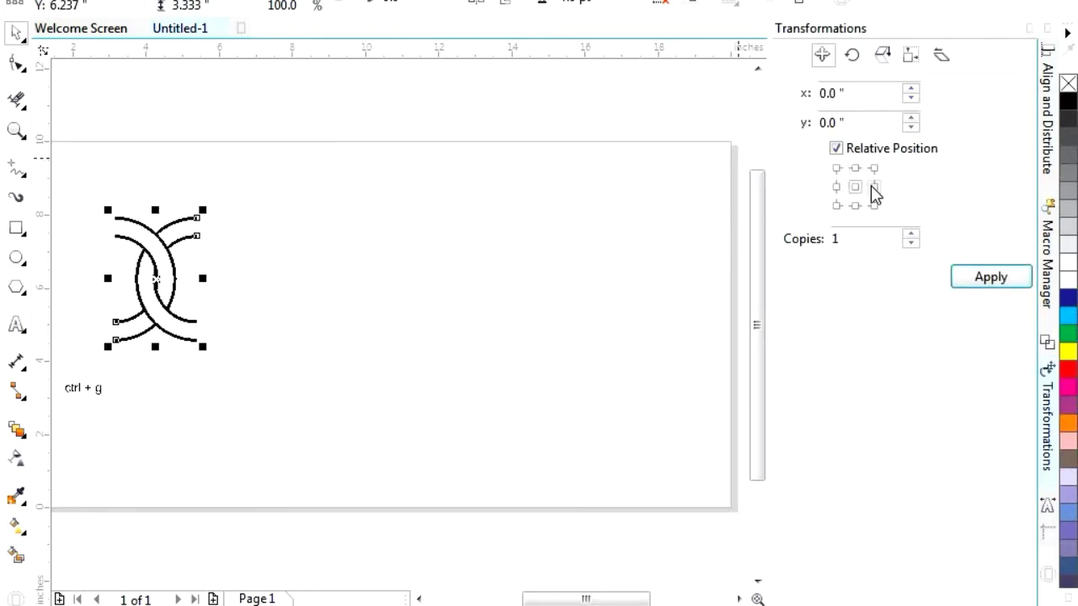
left_click(873, 187)
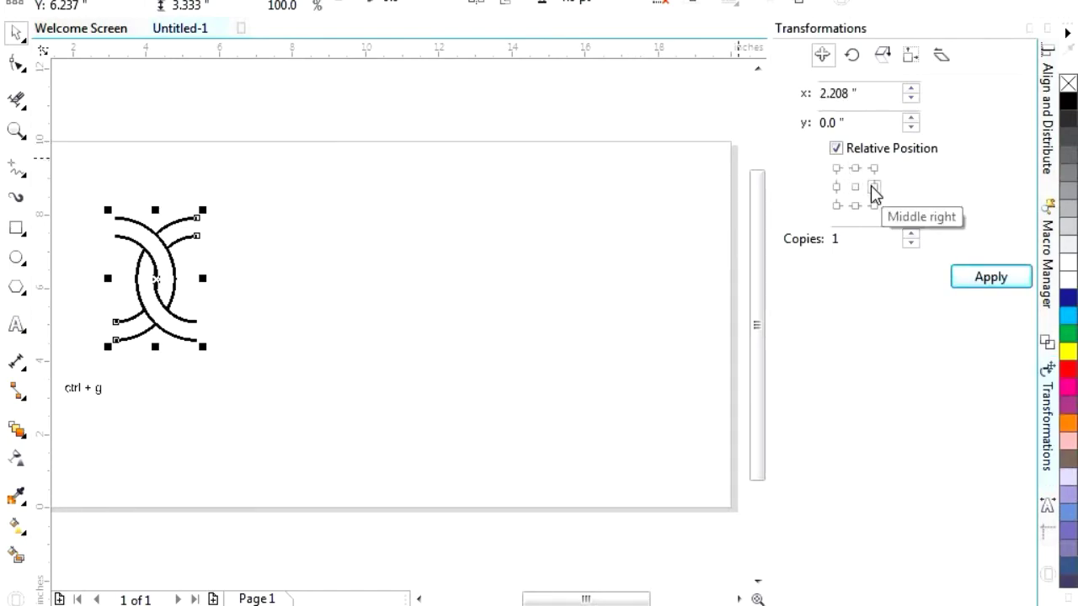
- Apply the position transformation seven times to repeat the interlaced group as a horizontal chain
left_click(990, 281)
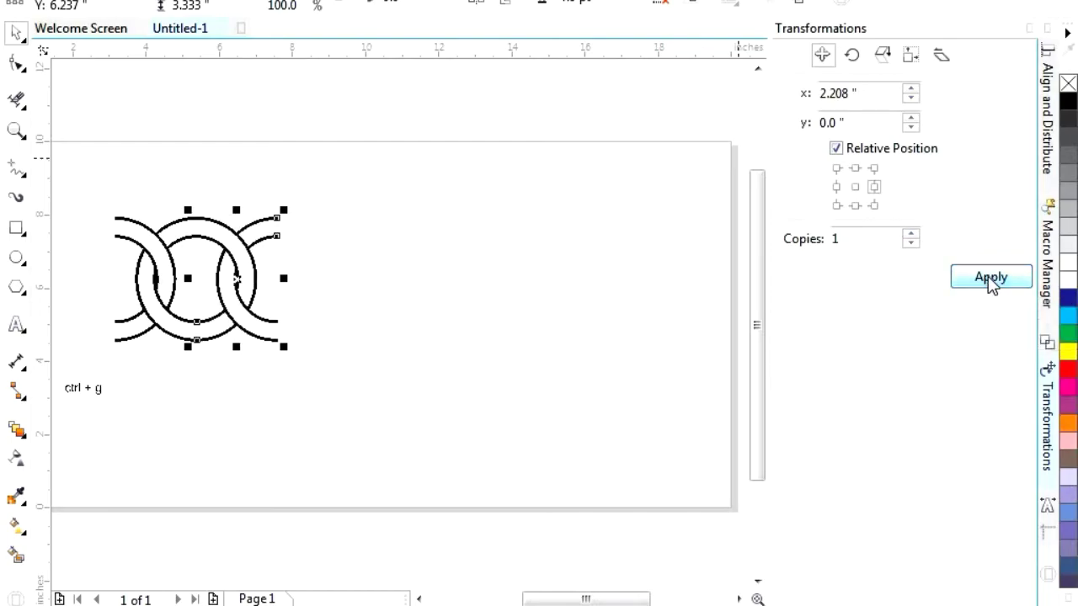
left_click(990, 281)
left_click(990, 281)
left_click(991, 282)
left_click(991, 282)
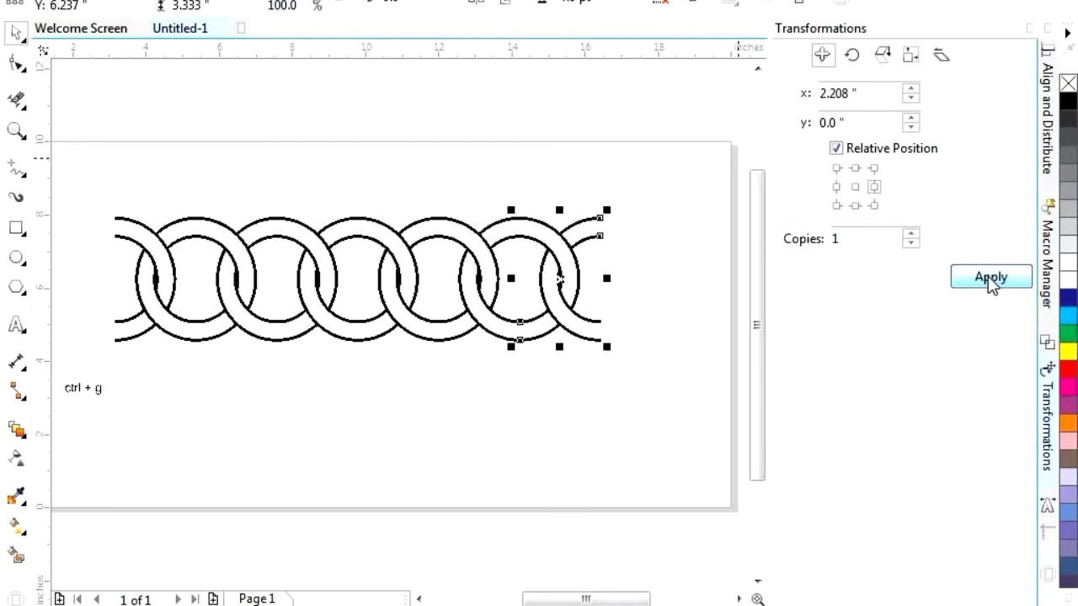
left_click(990, 281)
left_click(990, 281)
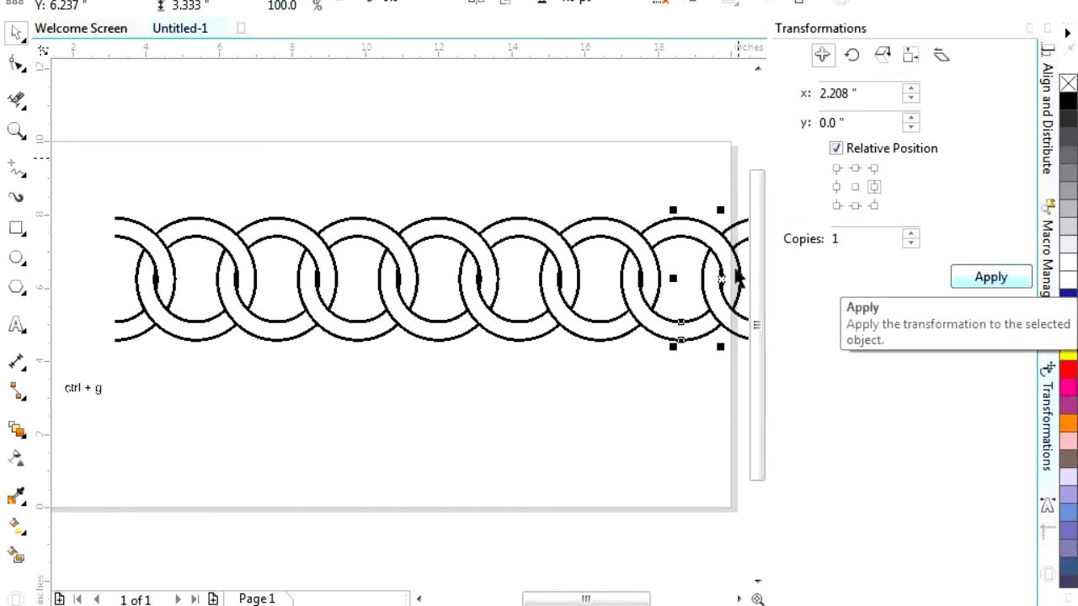
- Select the whole chain and move it about 2.4 inches left so it fits within the page width
scroll(691, 272, "down", 2)
scroll(462, 176, "down", 2)
scroll(602, 202, "up", 2)
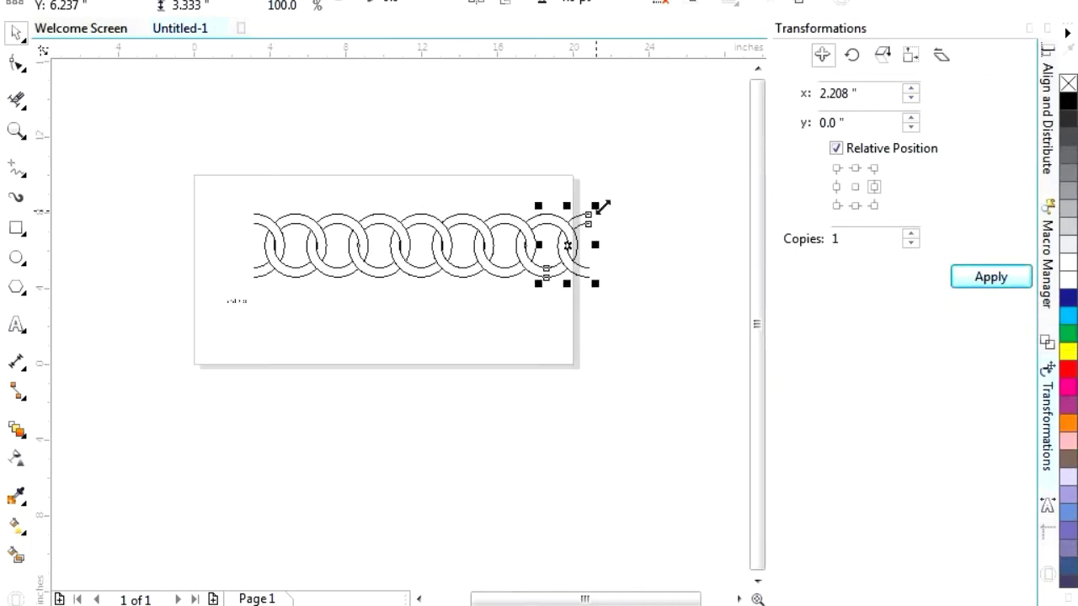
left_click_drag(208, 188, 632, 292)
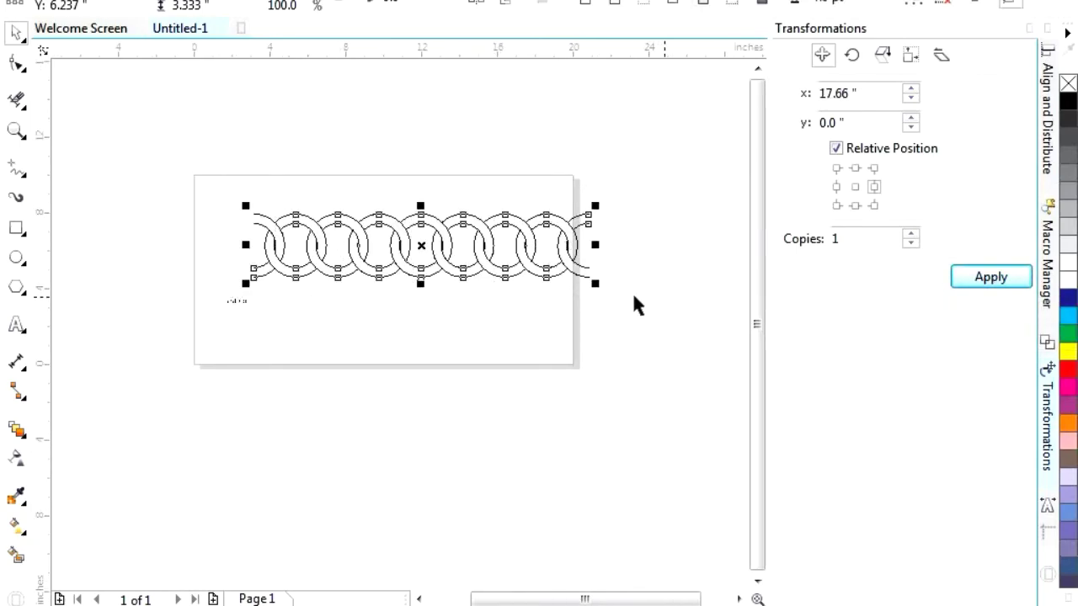
left_click_drag(440, 243, 395, 243)
left_click(634, 283)
scroll(278, 235, "up", 2)
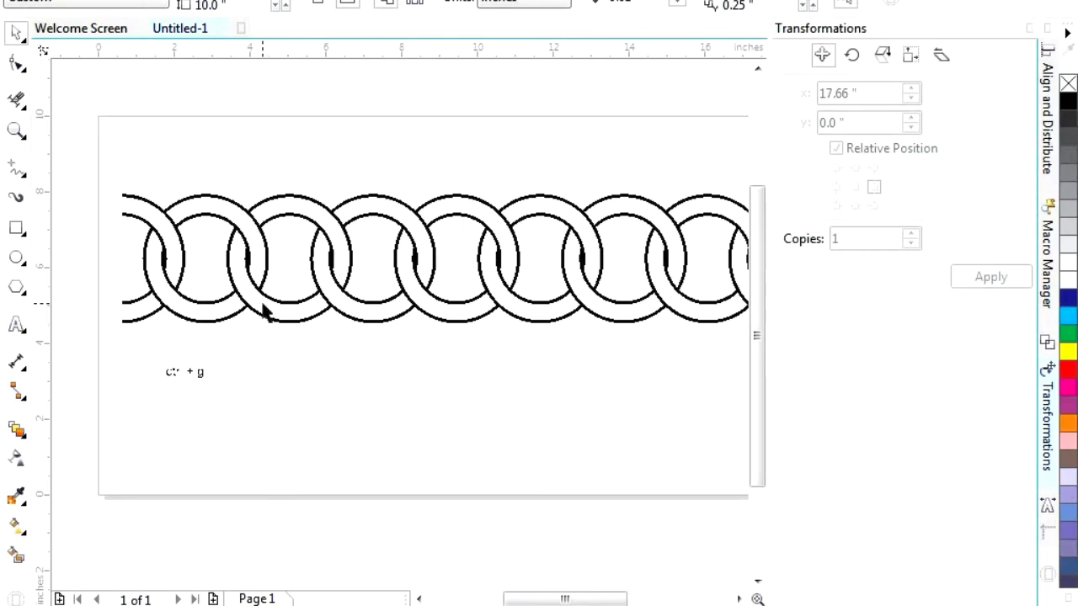
scroll(265, 308, "down", 2)
scroll(269, 310, "up", 2)
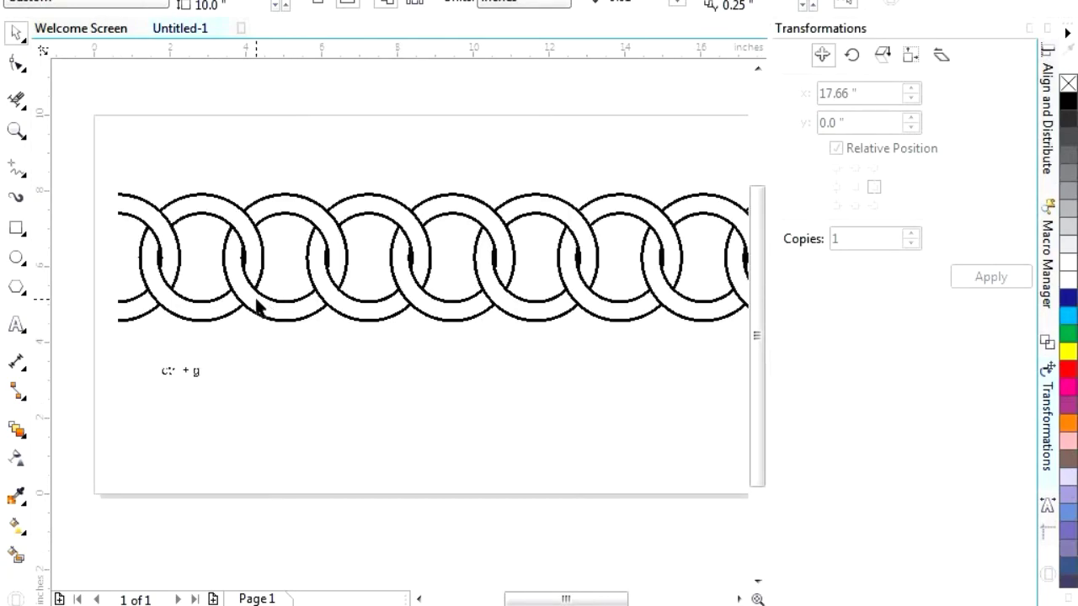